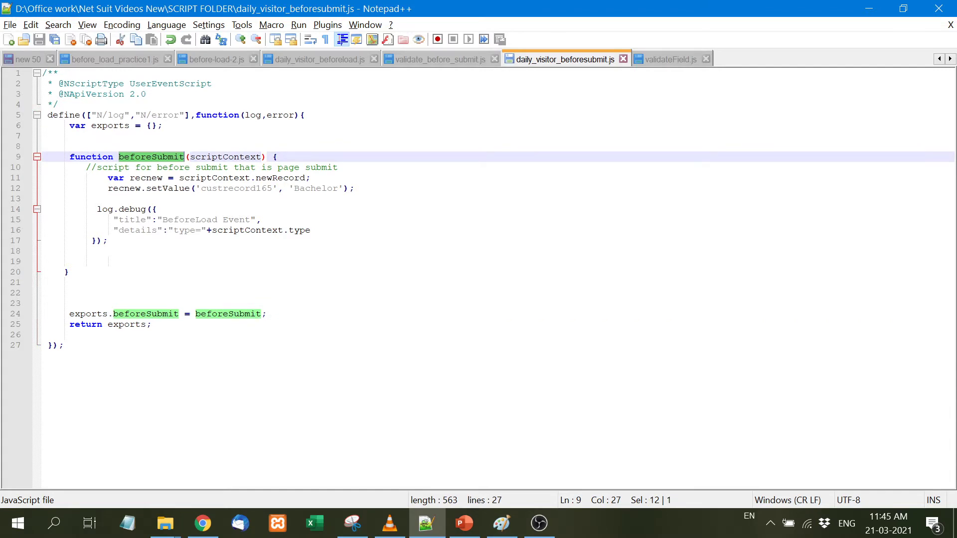
- Point out recnew, newRecord and custrecord165 in the beforeSubmit script, then return to Chrome
double_click(145, 178)
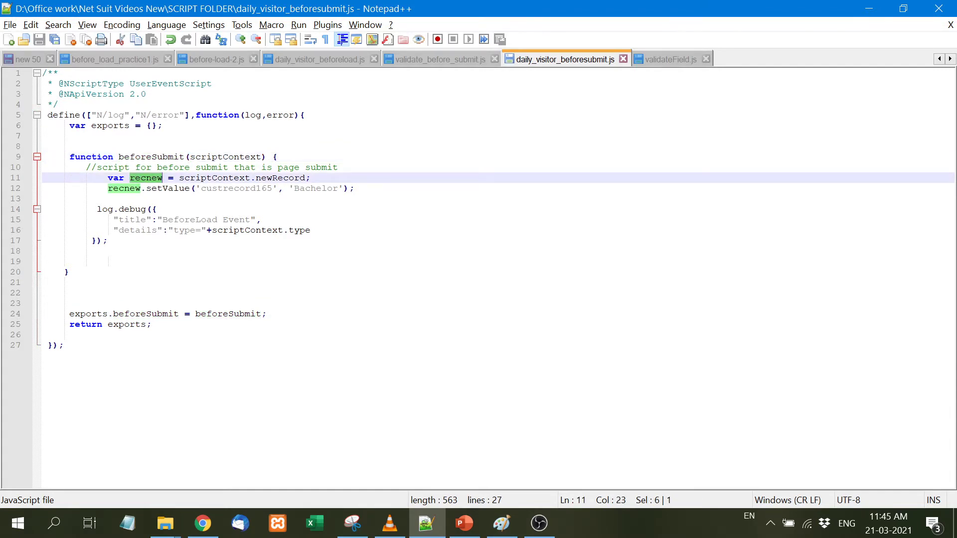
double_click(298, 178)
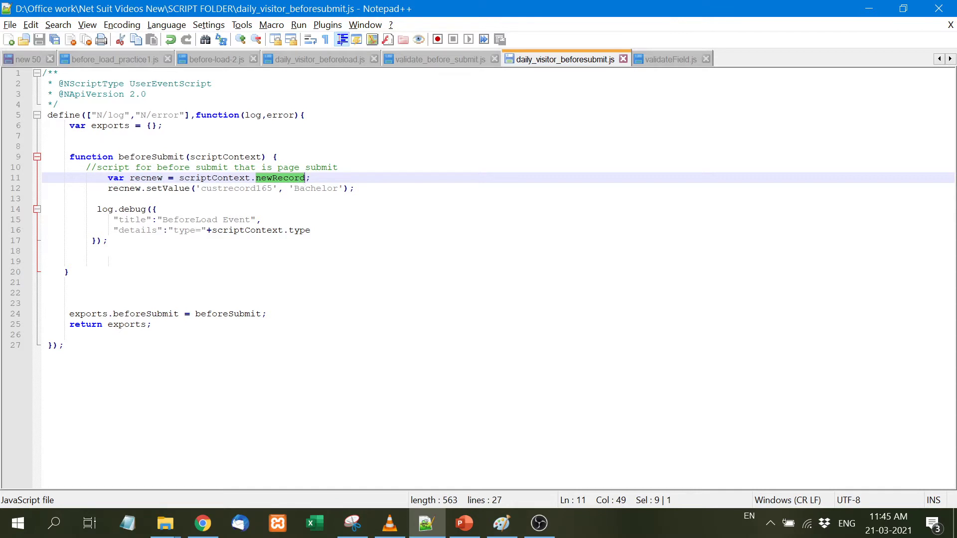
double_click(220, 189)
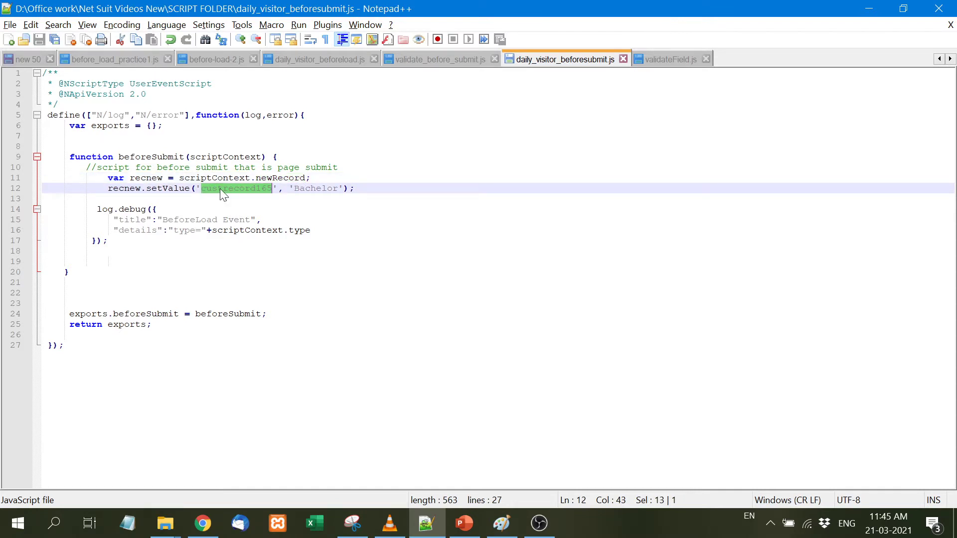
click(202, 522)
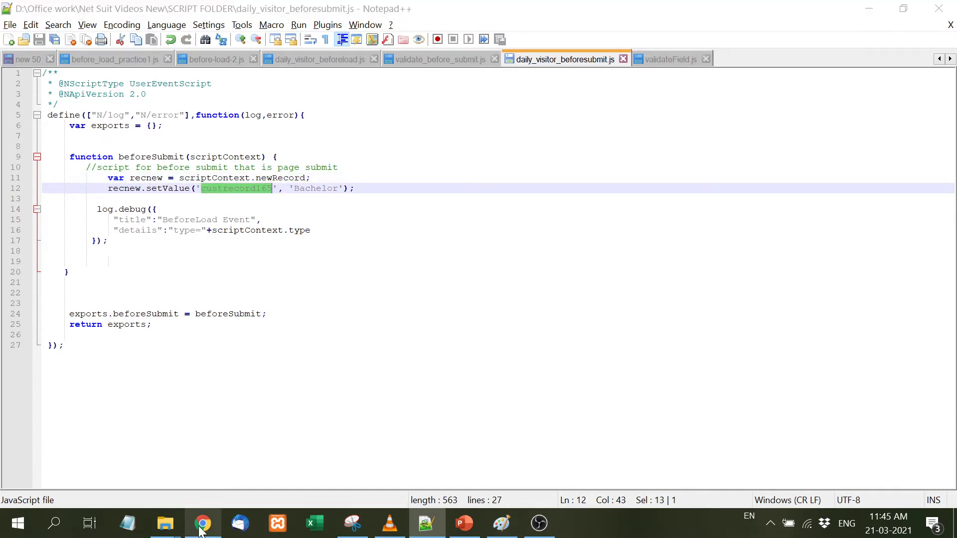
- Open a new Monthly Visitors Information record and show its Personal Information fields
click(519, 11)
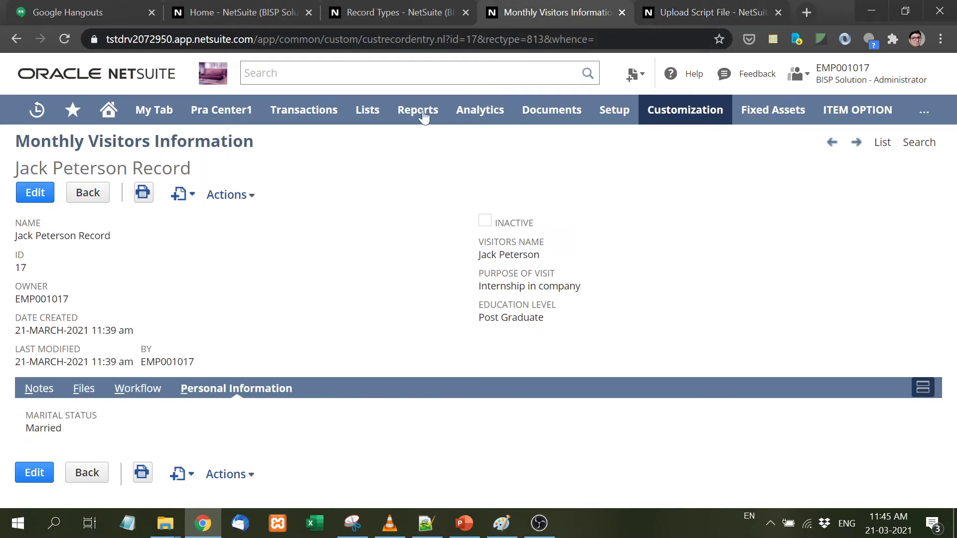
click(884, 145)
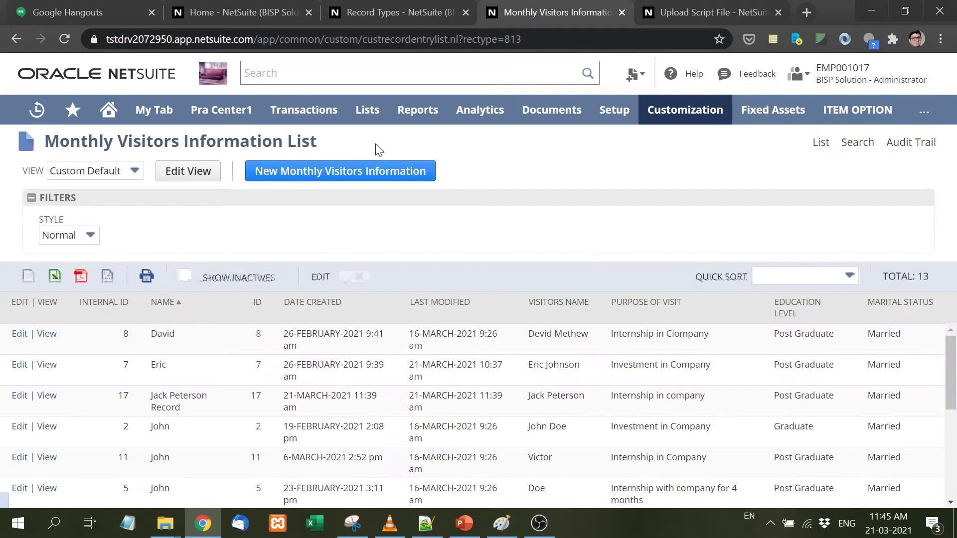
click(365, 174)
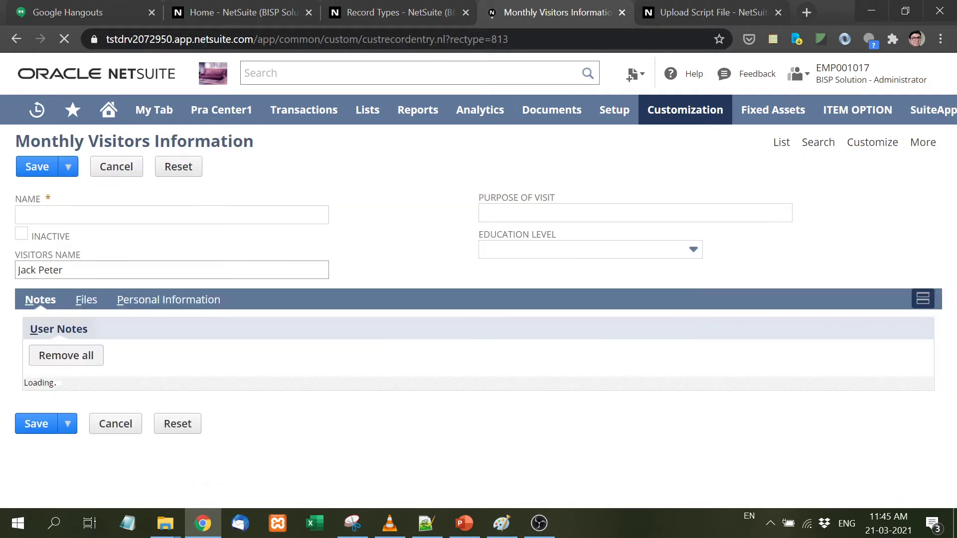
click(197, 305)
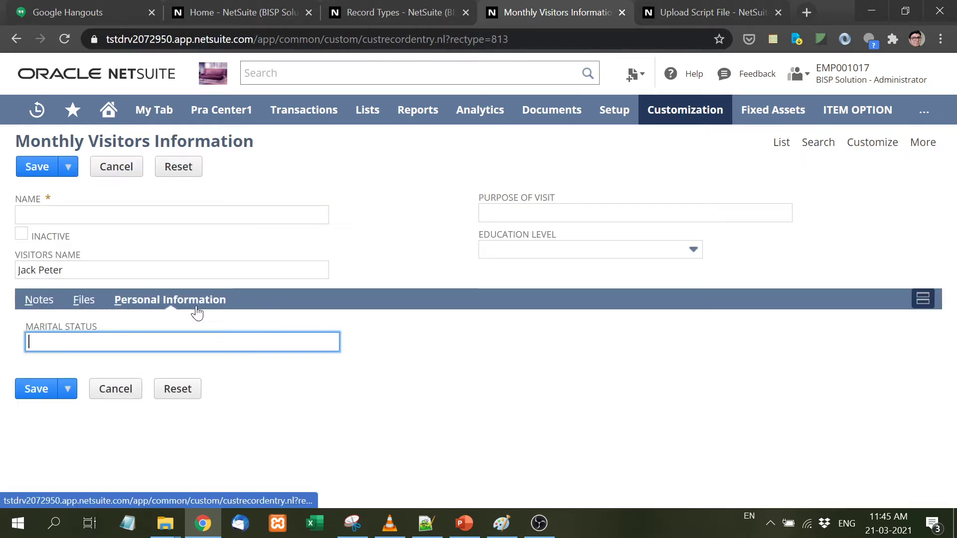
- Confirm in Marital Status field help that its ID is custrecord165, then return to Notepad++
click(72, 329)
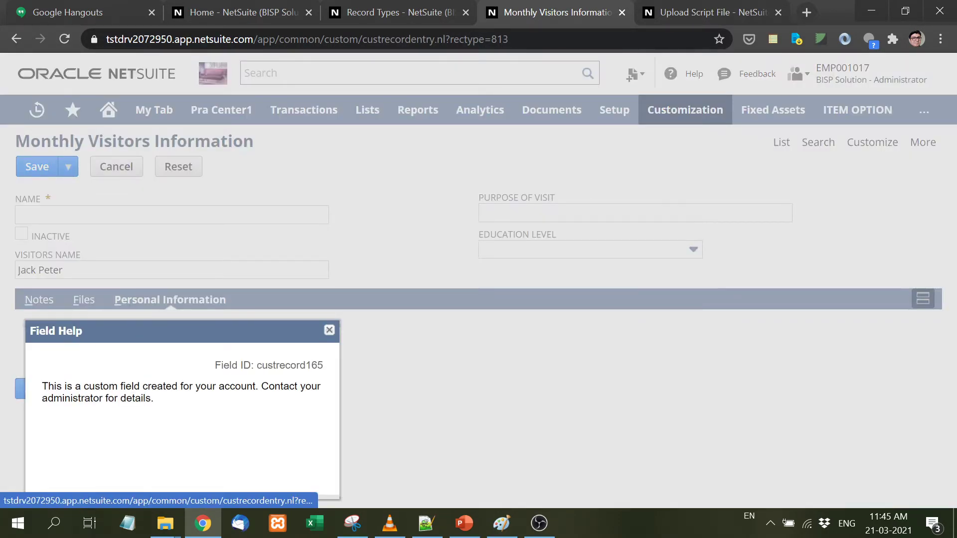
drag(256, 365, 325, 367)
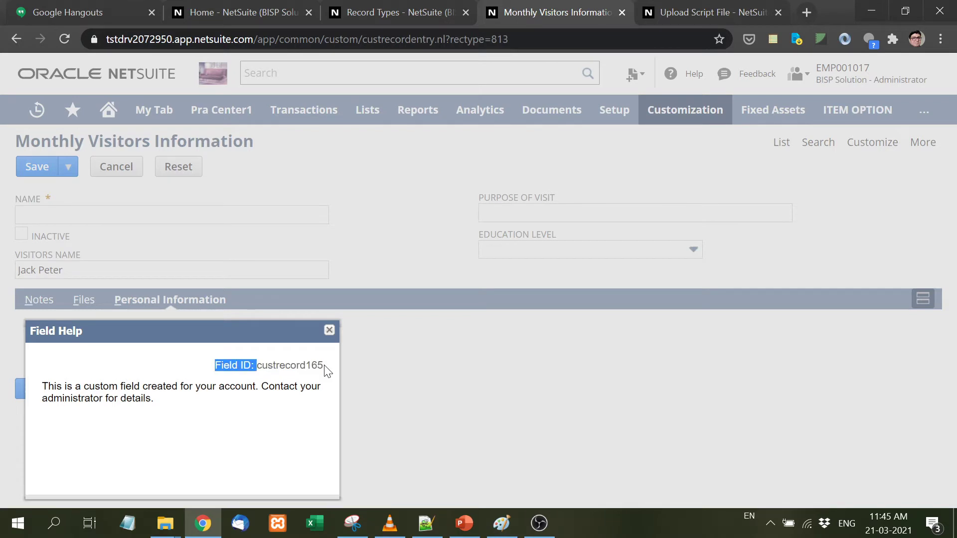
click(329, 330)
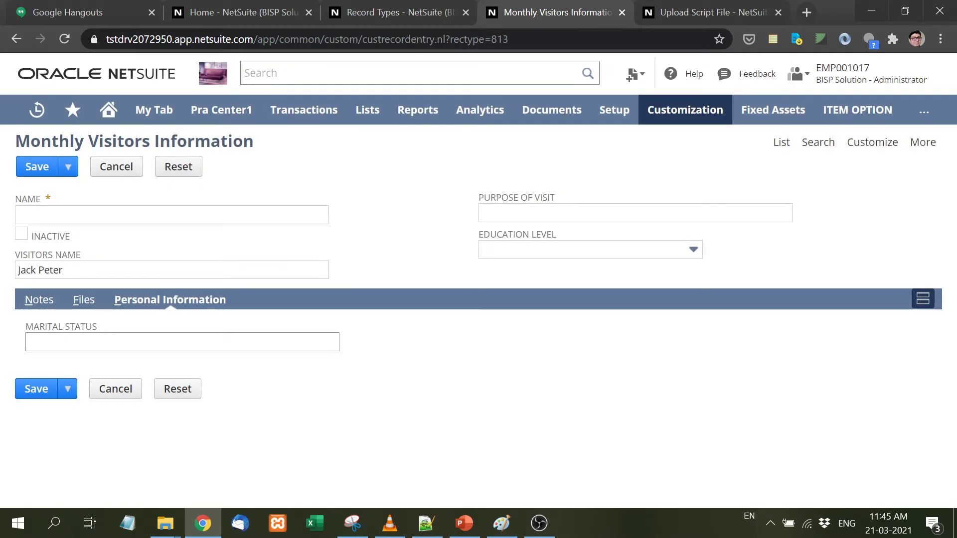
click(434, 529)
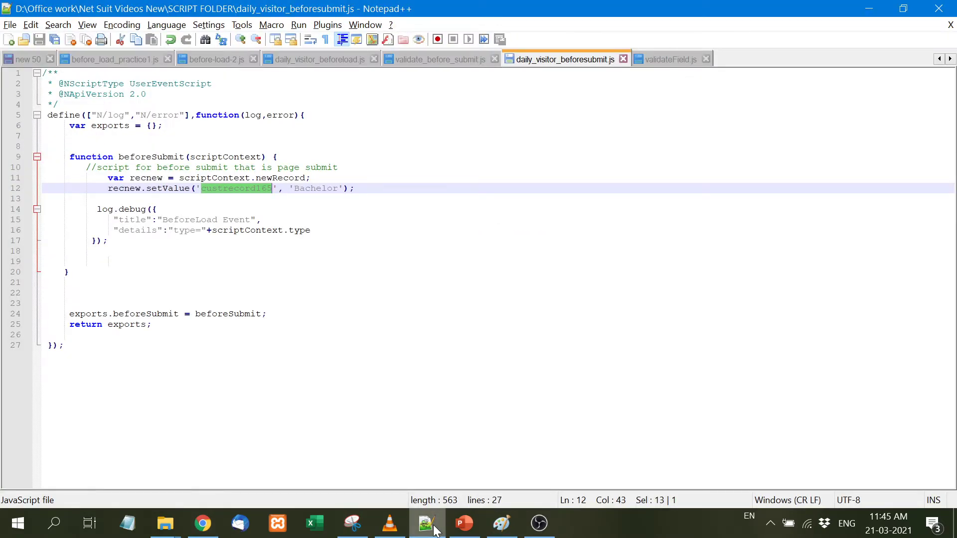
- Highlight 'Bachelor' and custrecord165 on line 12, then go back to the NetSuite form
double_click(316, 188)
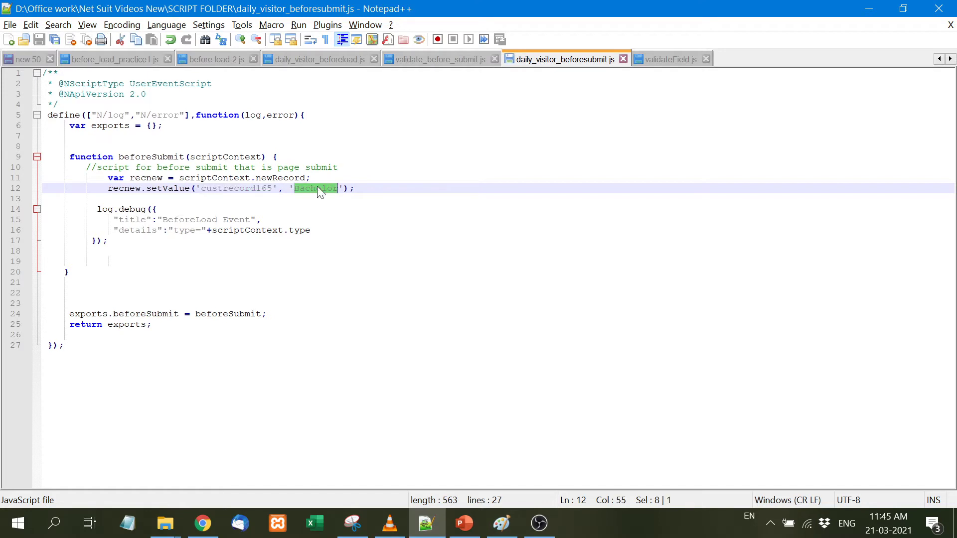
double_click(236, 188)
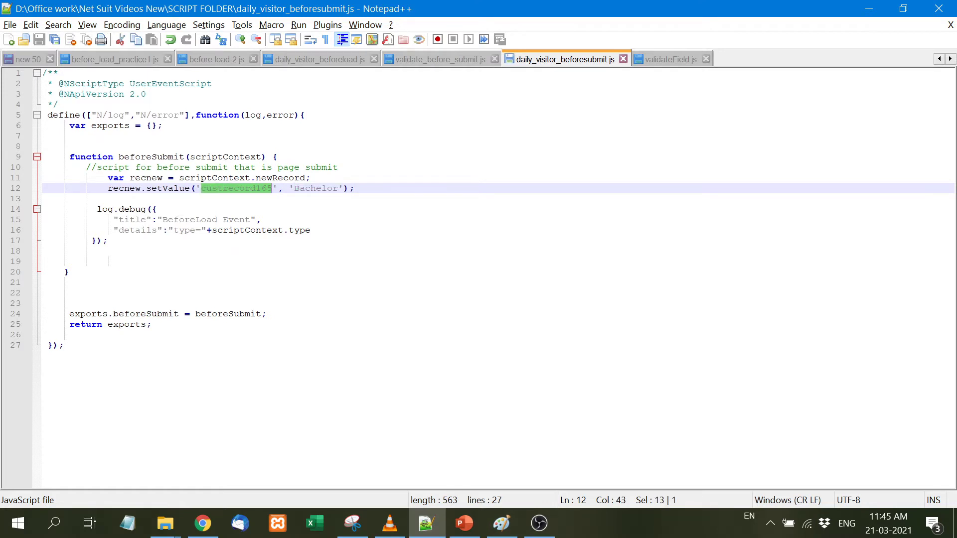
double_click(332, 191)
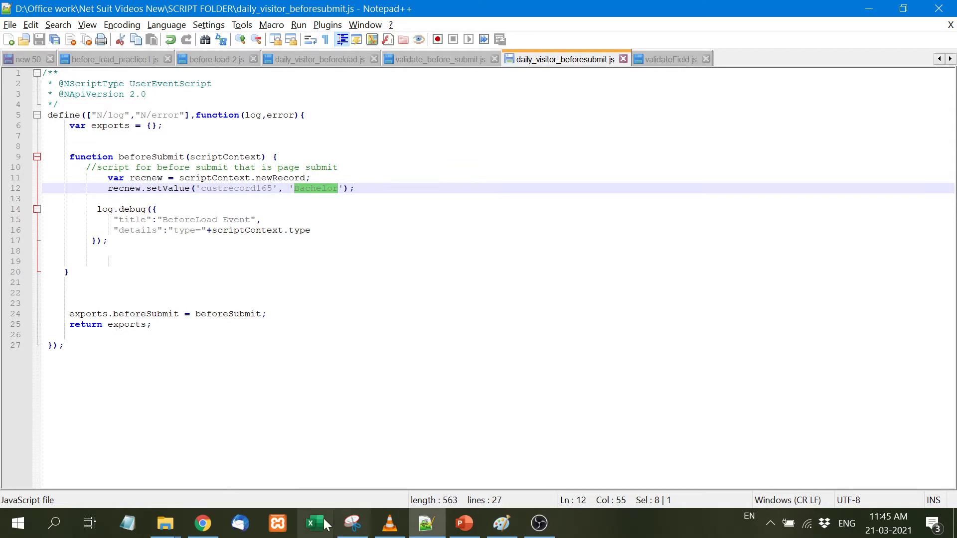
click(202, 524)
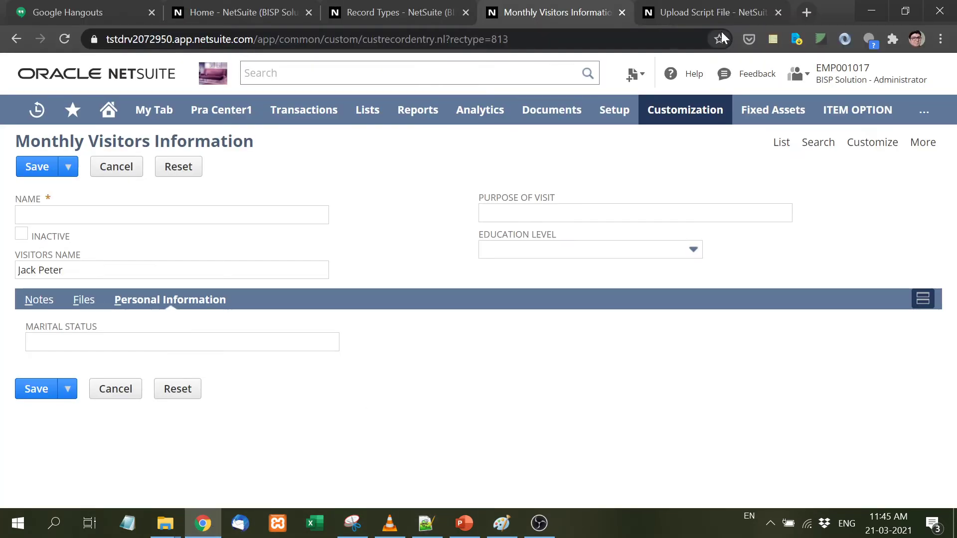
- Add a new file named daily_visitor_beforesubmit.js and pick it from the computer
click(718, 12)
click(341, 217)
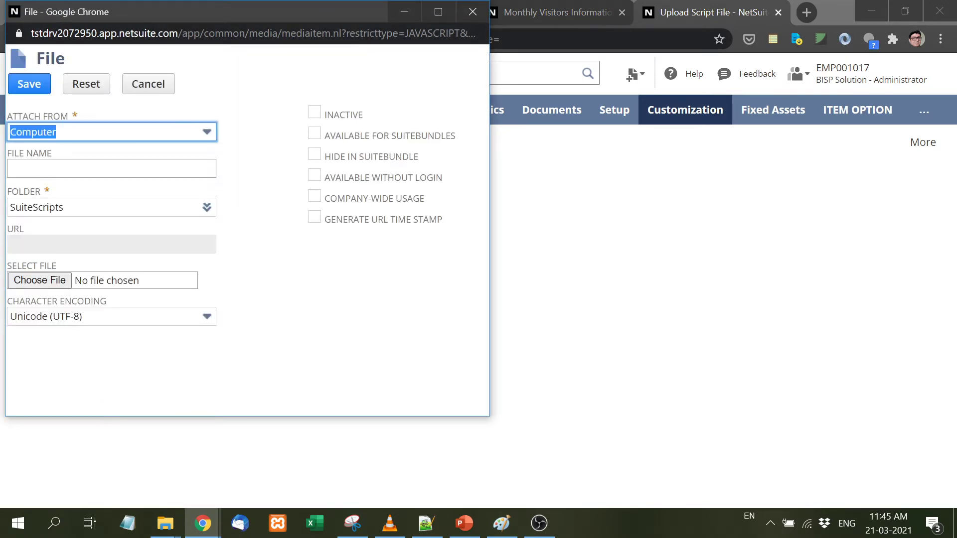
click(112, 169)
text(dail)
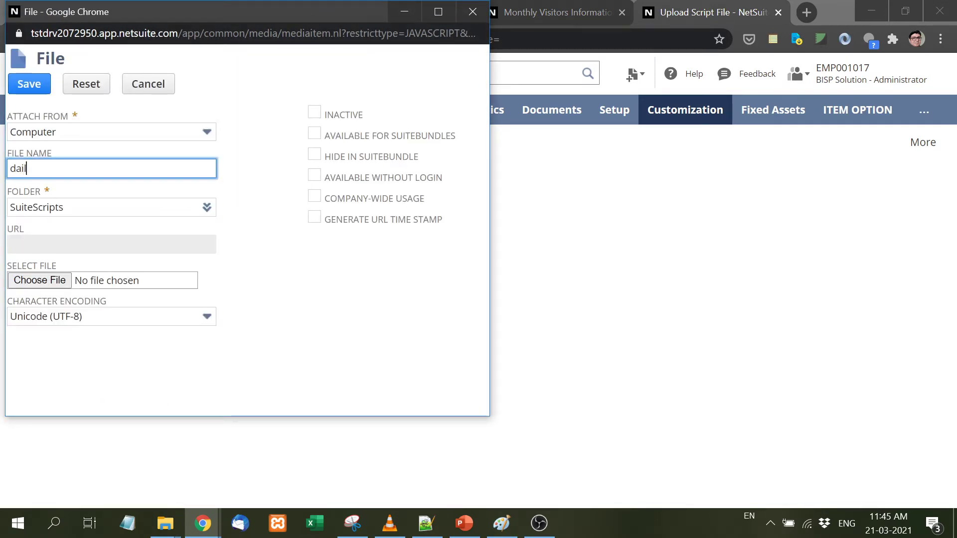
text(y_visitor_beforesubmit.js)
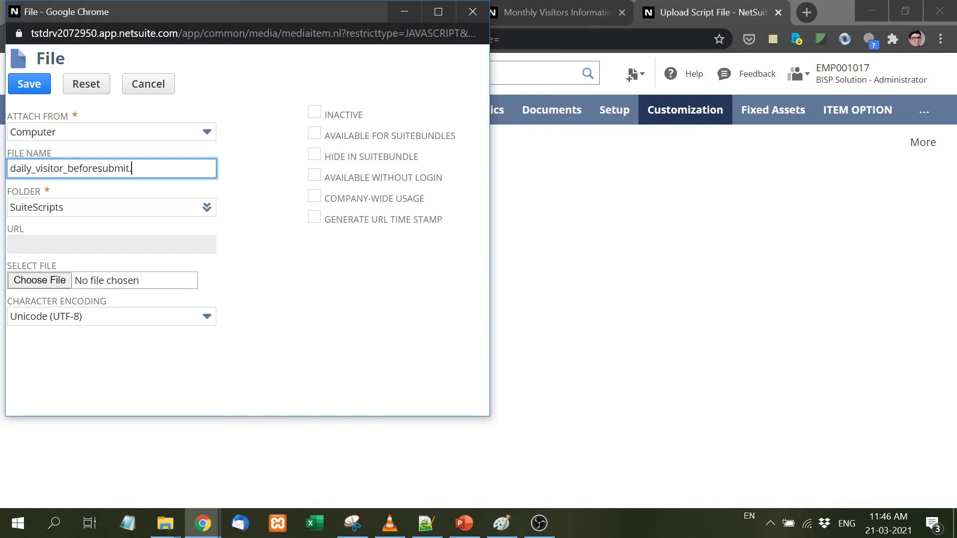
click(55, 277)
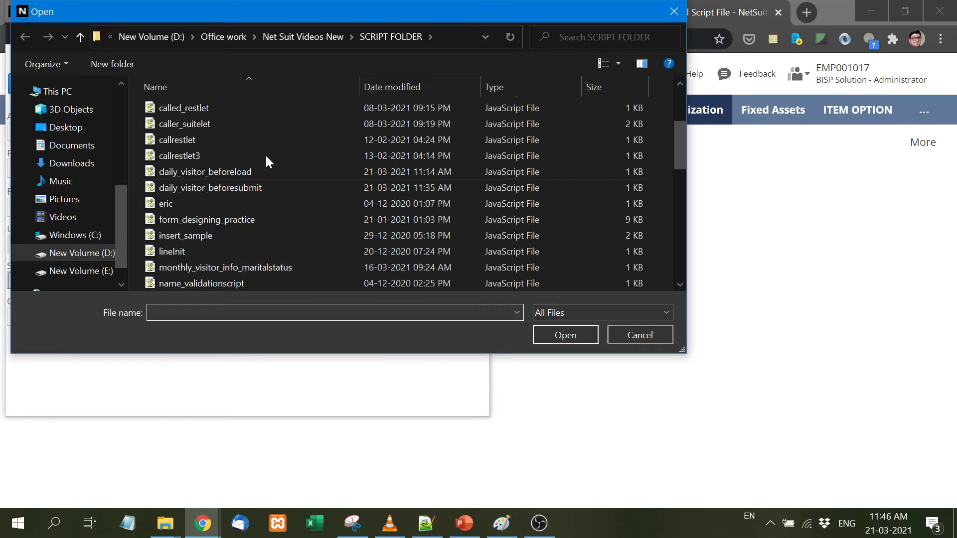
double_click(264, 188)
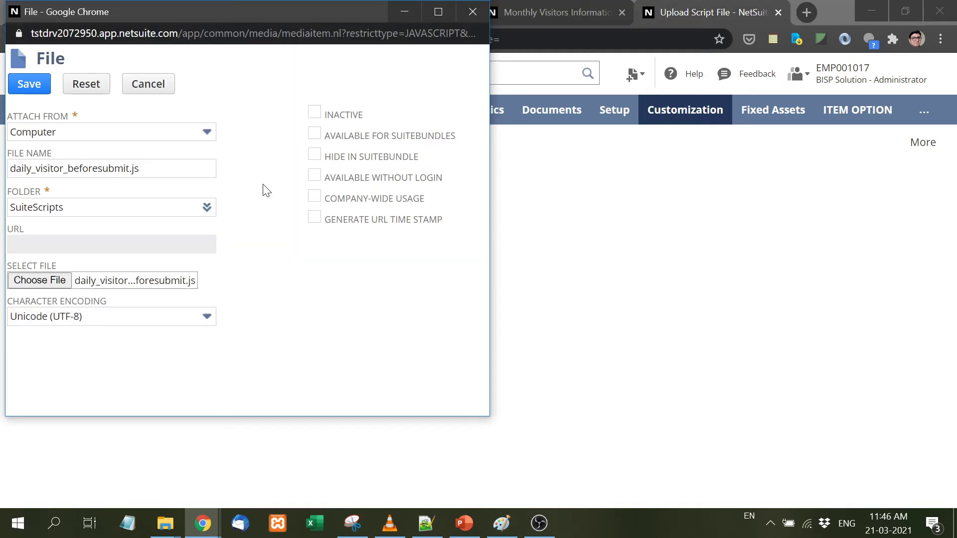
- Save the upload over the existing file and create a script record from it
click(10, 86)
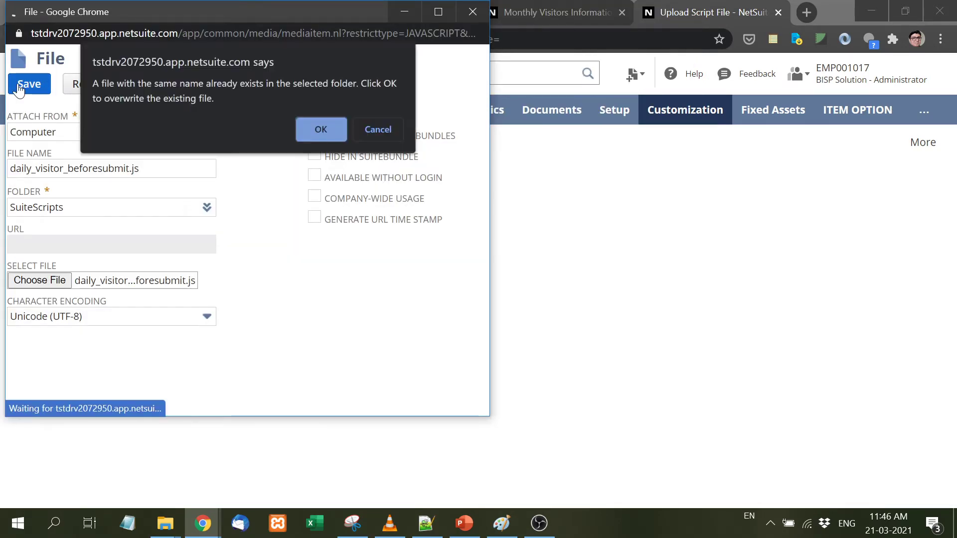
click(340, 126)
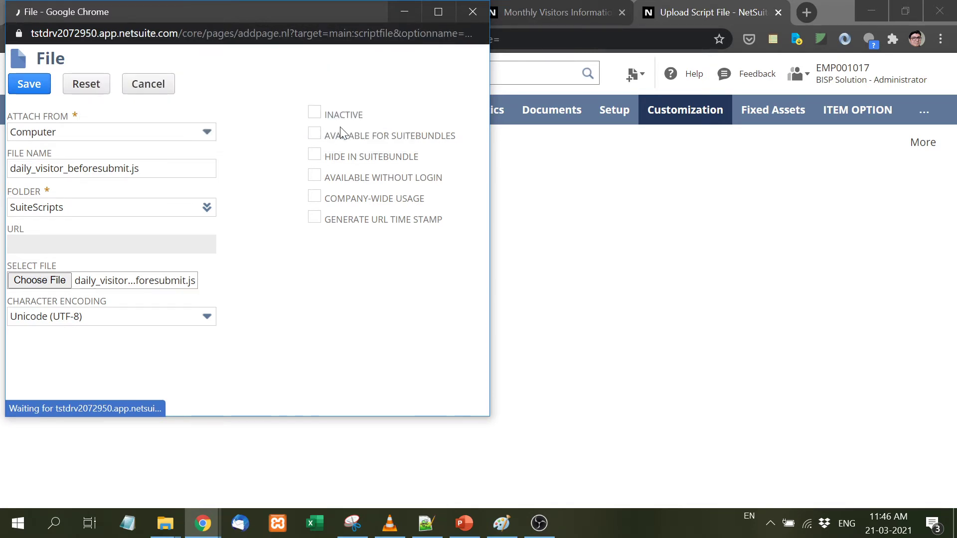
click(231, 168)
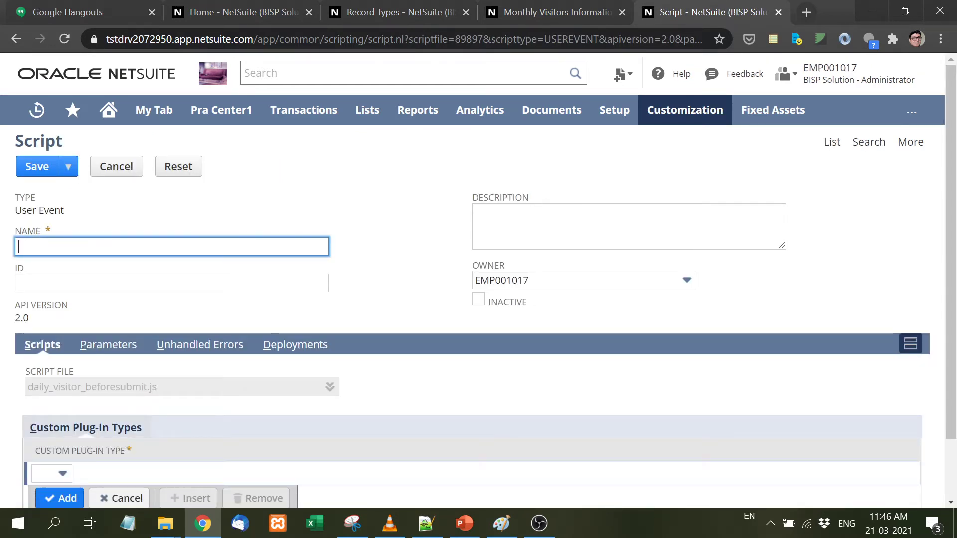
- Enter name 'Daily Visitor BeforeSubmit Script' with ID _dailyvisitorbeforesubmit and try saving
text(Daily )
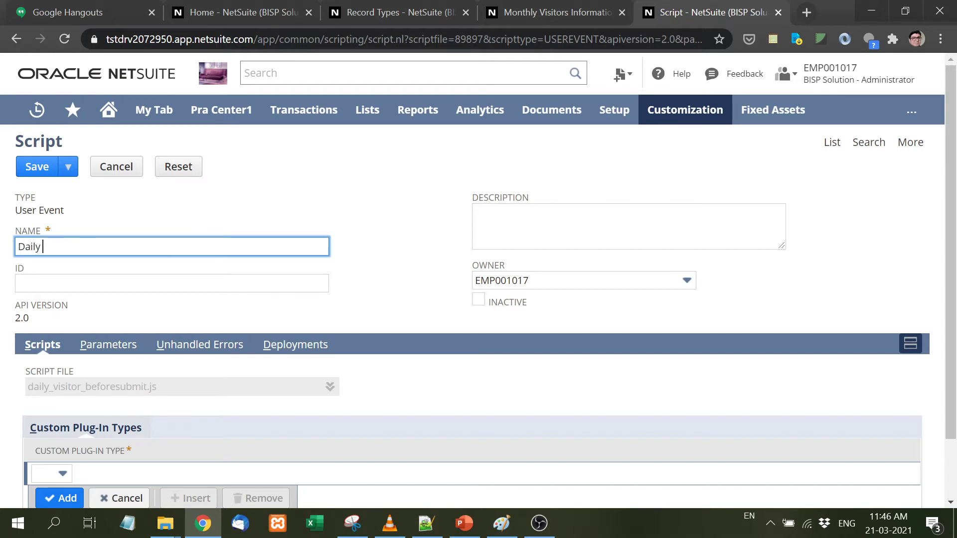
text(Visitor)
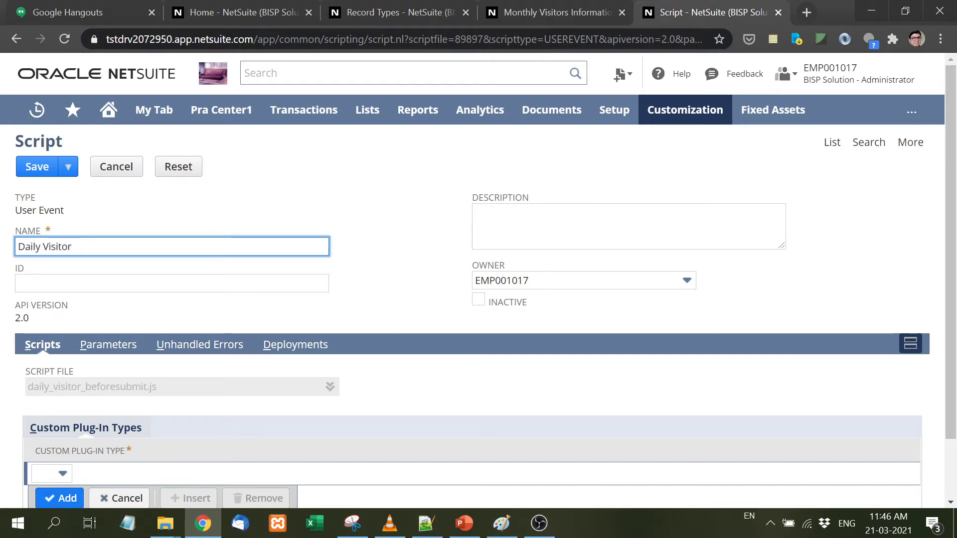
text( BeforeSubmit Script)
key(Tab)
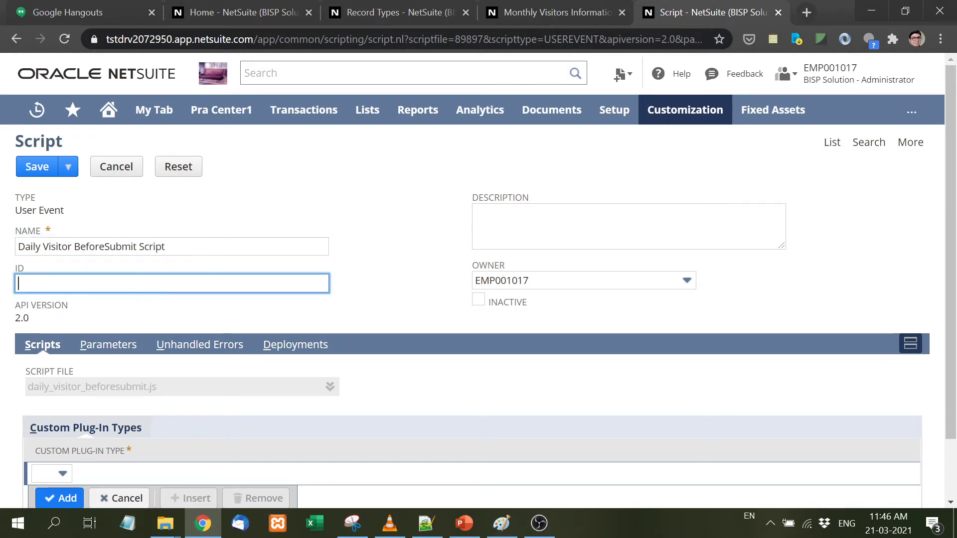
text(_dailyvisitorb)
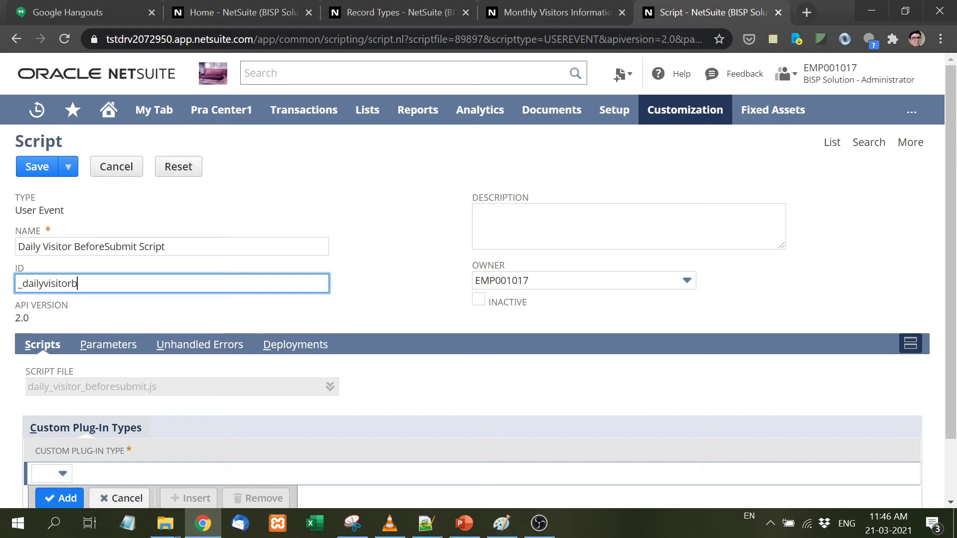
text(eforesu)
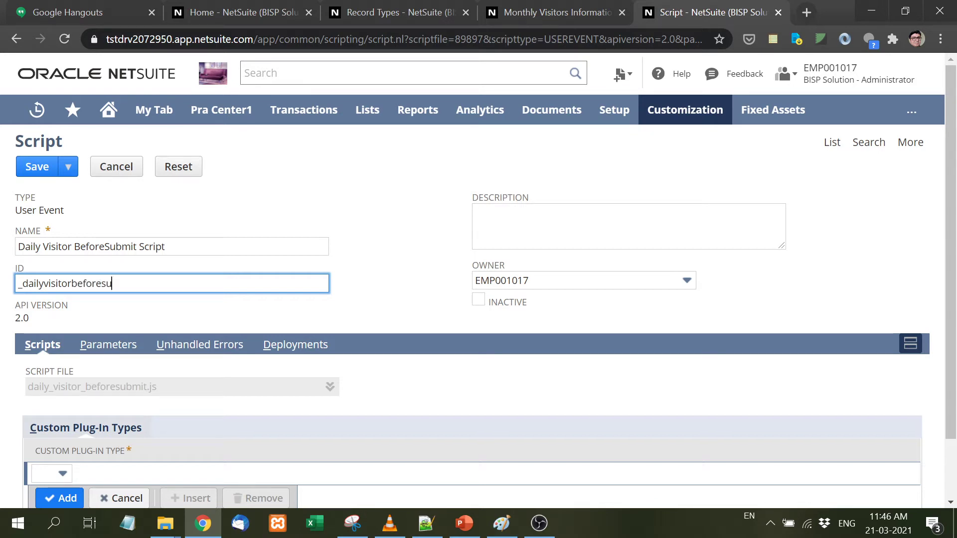
text(bmit)
scroll(479, 349, down, 2)
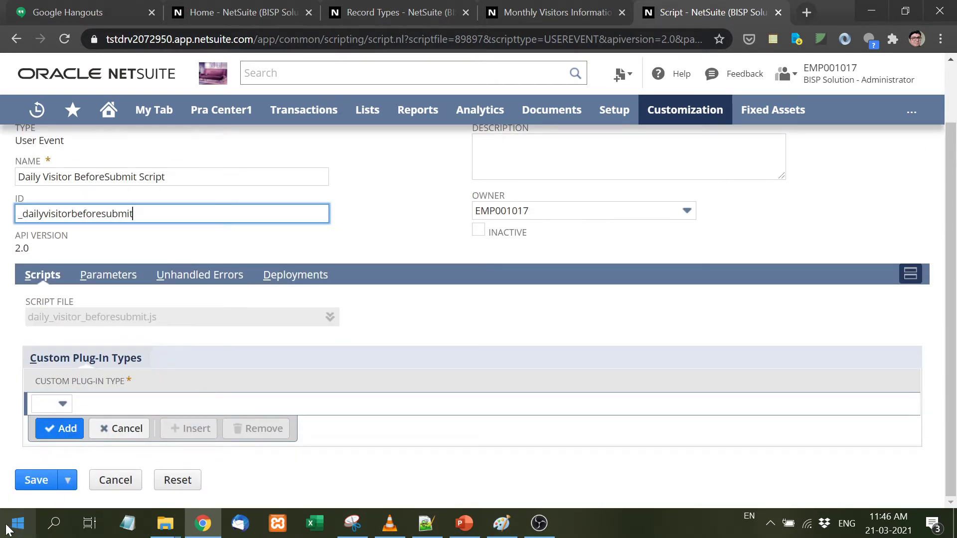
click(32, 480)
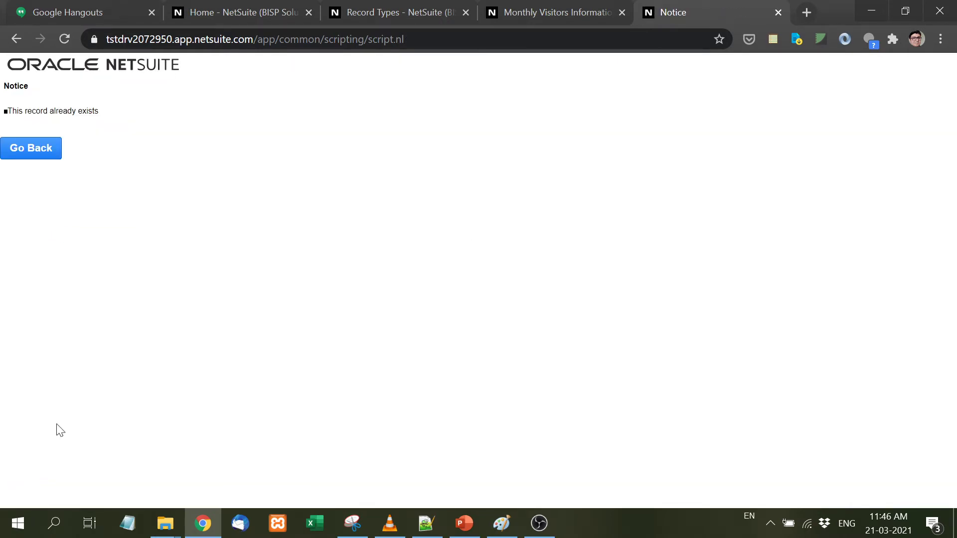
- After the duplicate notice, rename to 'Monthly Visitor BeforeSubmit Script' and _monthlyvisitorbeforesubmit, then save
click(33, 151)
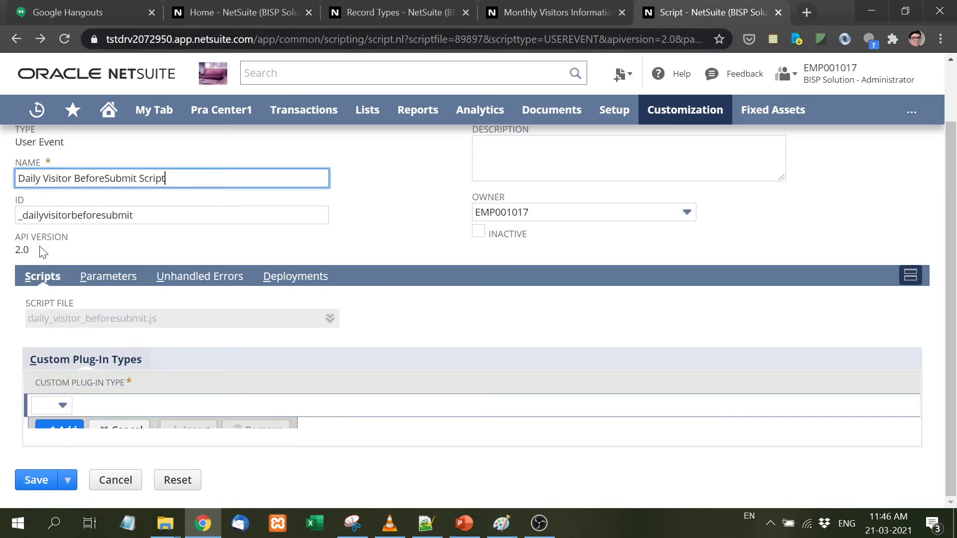
drag(41, 179, 4, 180)
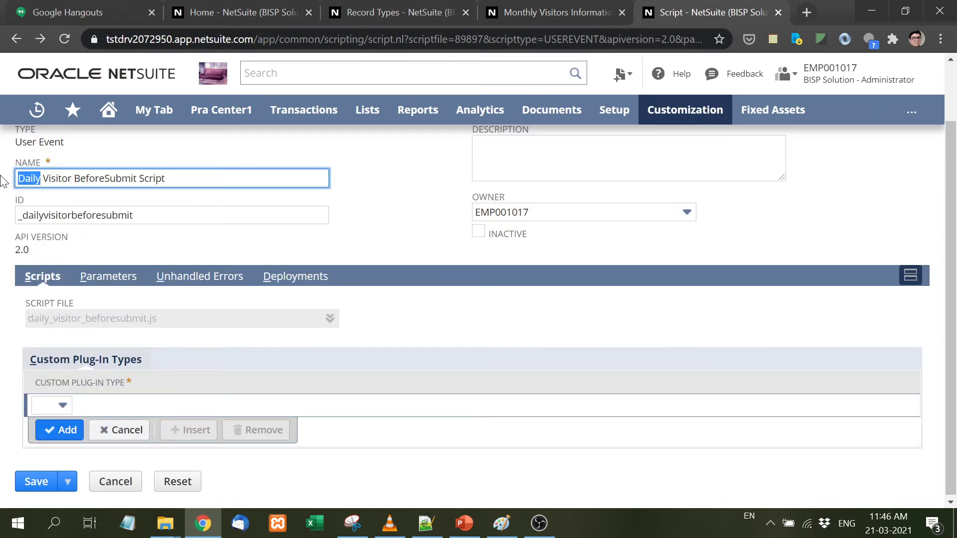
text(Monthly)
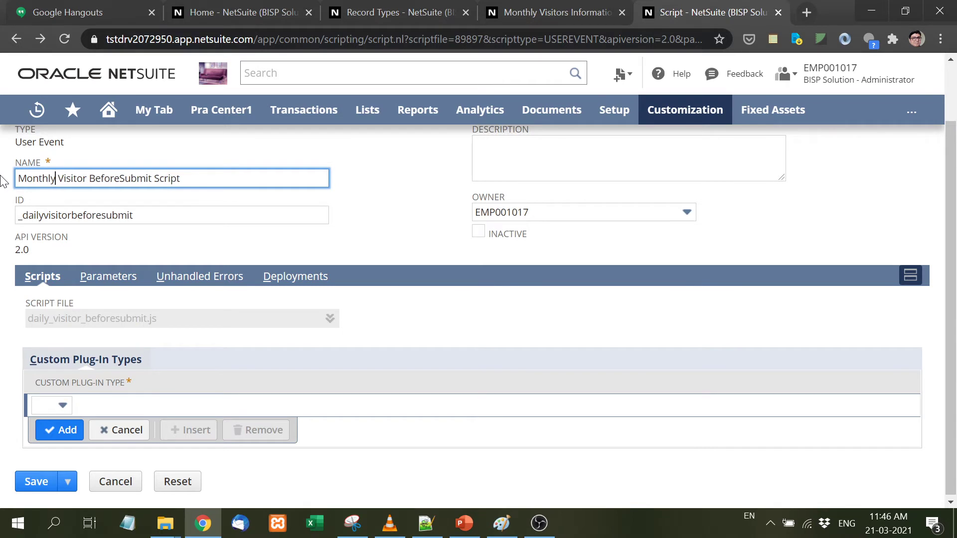
drag(45, 215, 23, 215)
text(monthly)
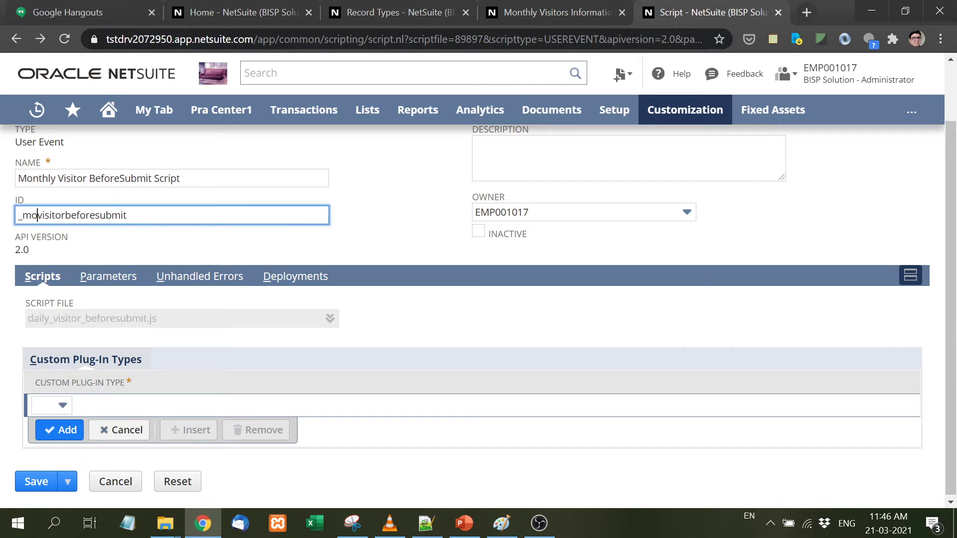
click(35, 484)
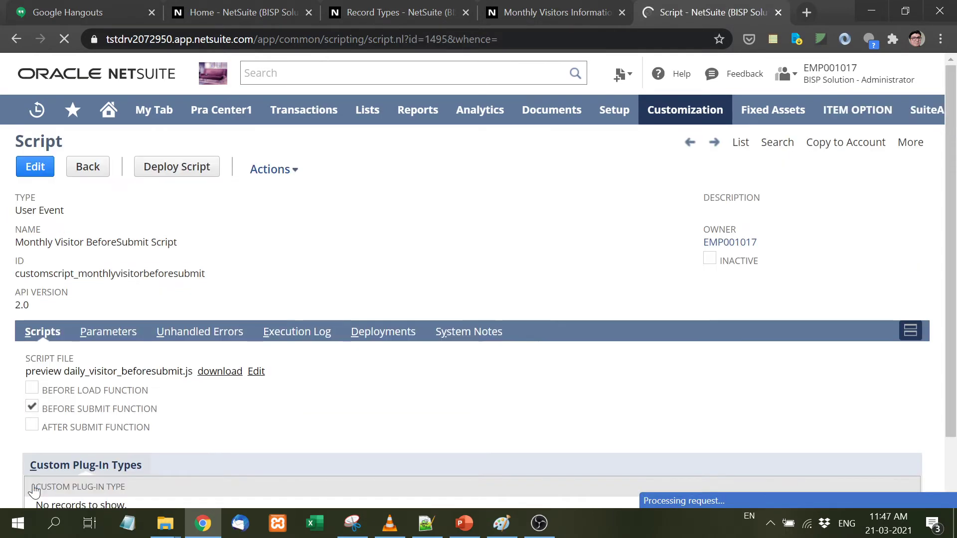
- Deploy the script with Applies To set to Monthly Visitors Information
click(188, 167)
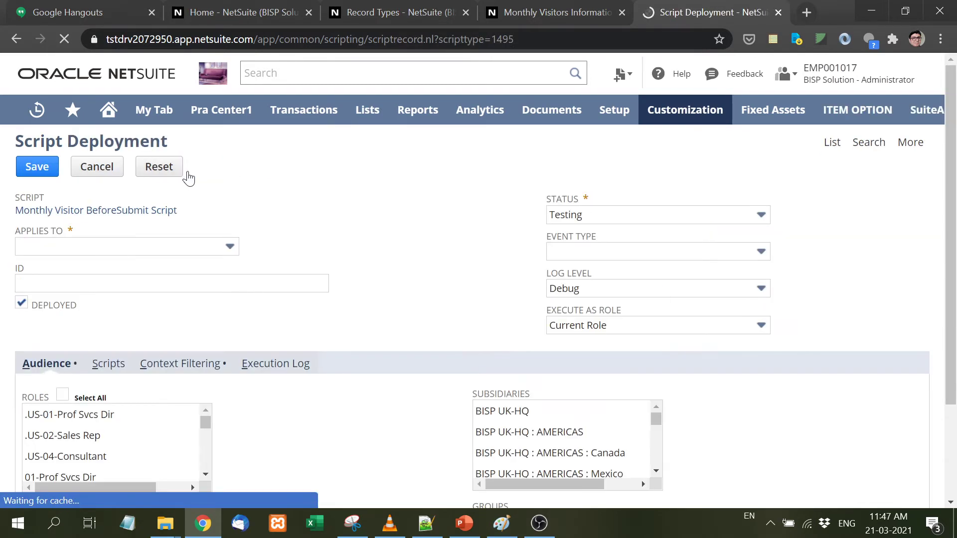
click(145, 253)
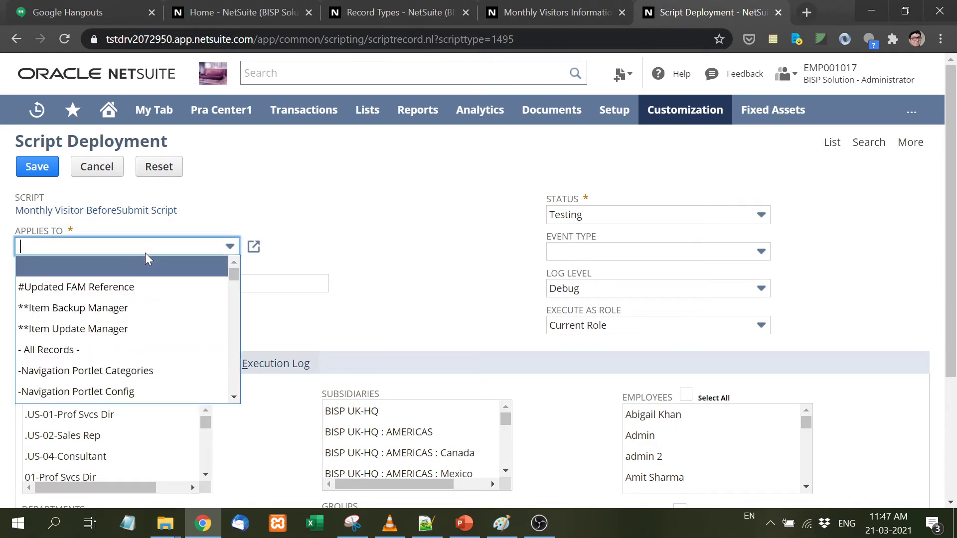
text(Monthly Visitors Information)
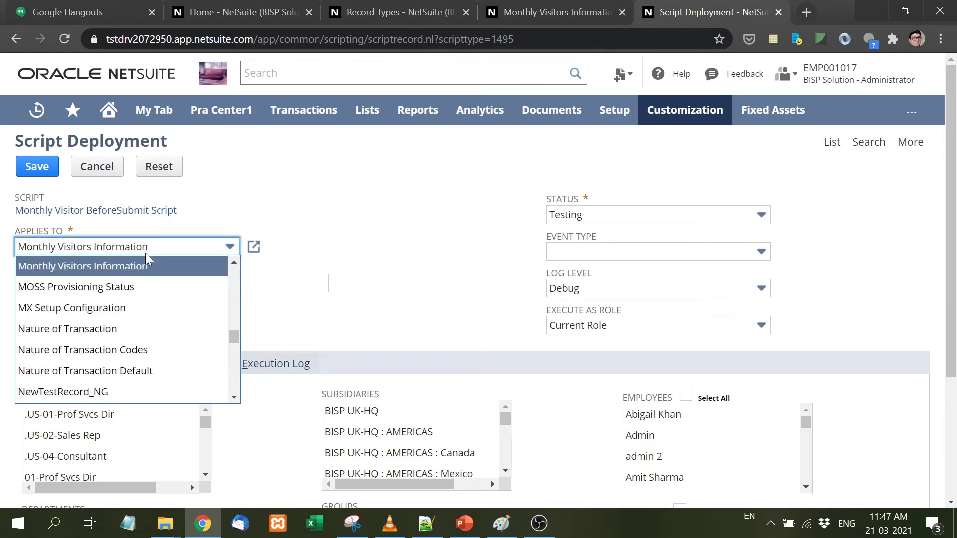
click(145, 268)
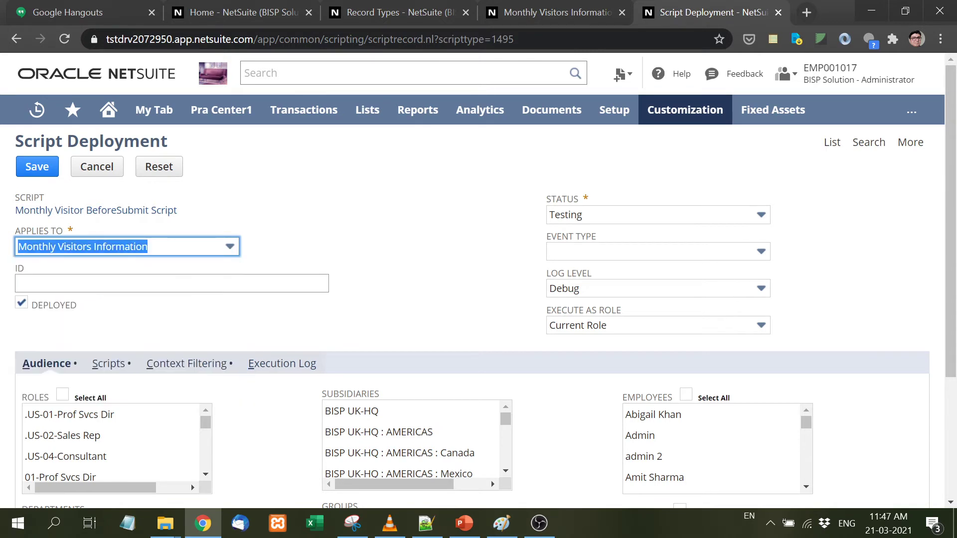
- Give the deployment ID _monthlyvisitorbeforesubmit, select all roles, save, and view its execution log
click(145, 283)
text(_month)
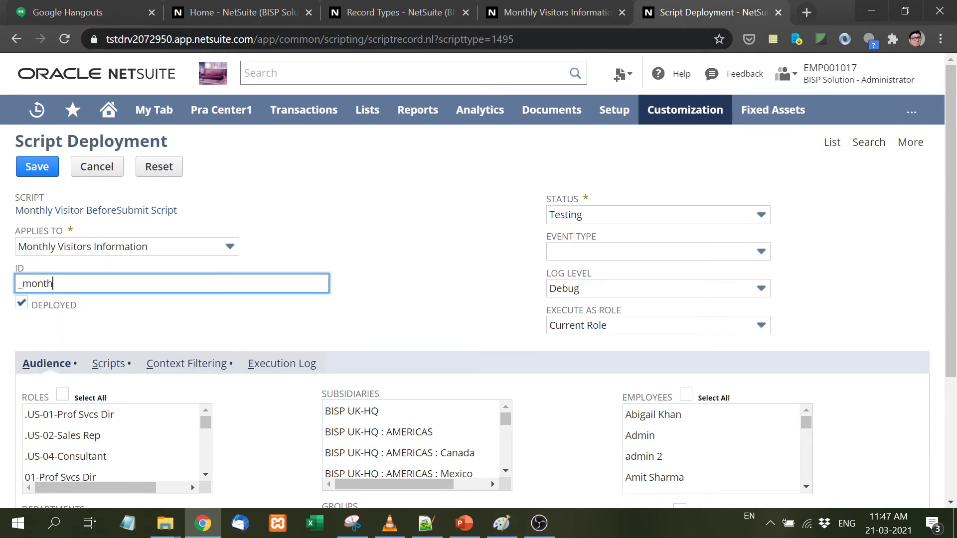
text(lyvisitori)
text(nforation)
text(mation)
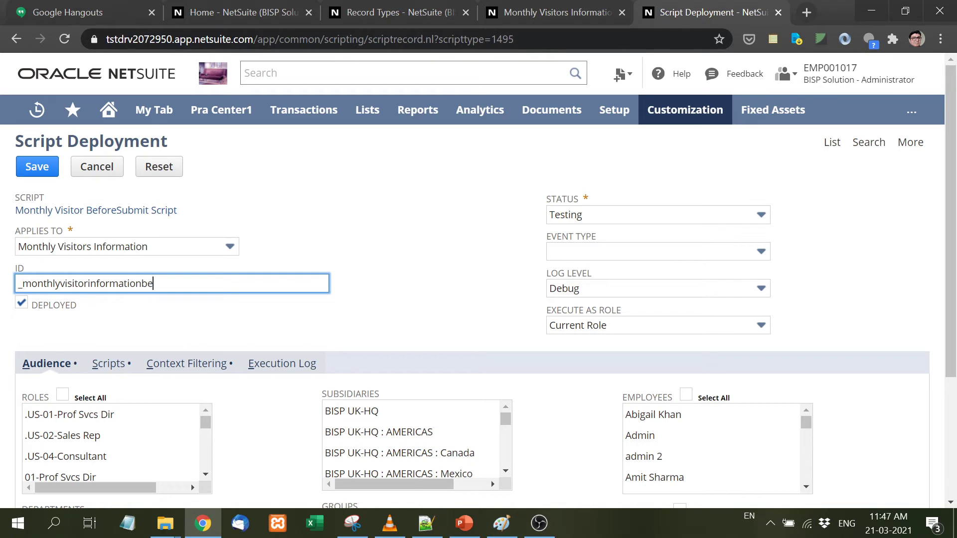
key(BackSpace)
key(BackSpace)
key(BackSpace)
key(BackSpace)
key(BackSpace)
key(BackSpace)
text(beforesubm)
click(62, 394)
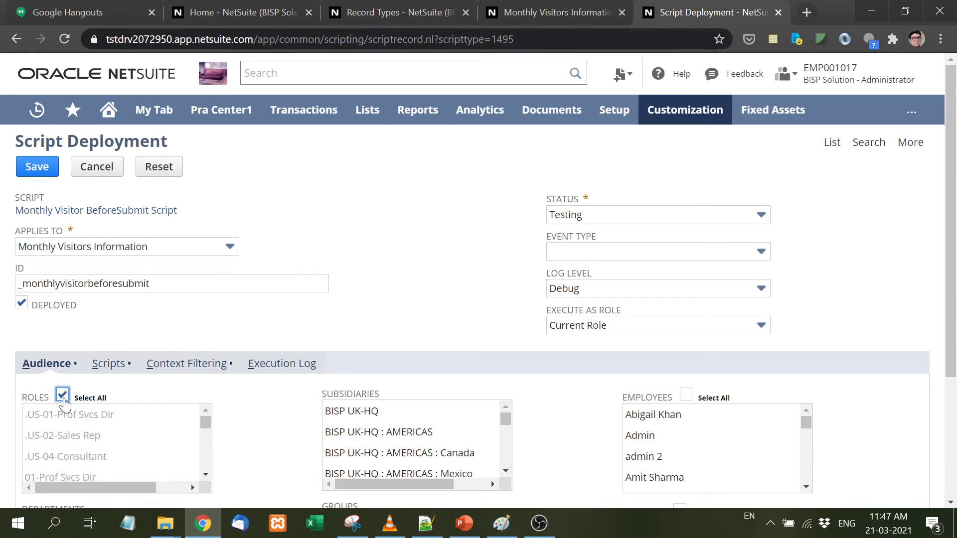
scroll(65, 404, down, 3)
click(37, 482)
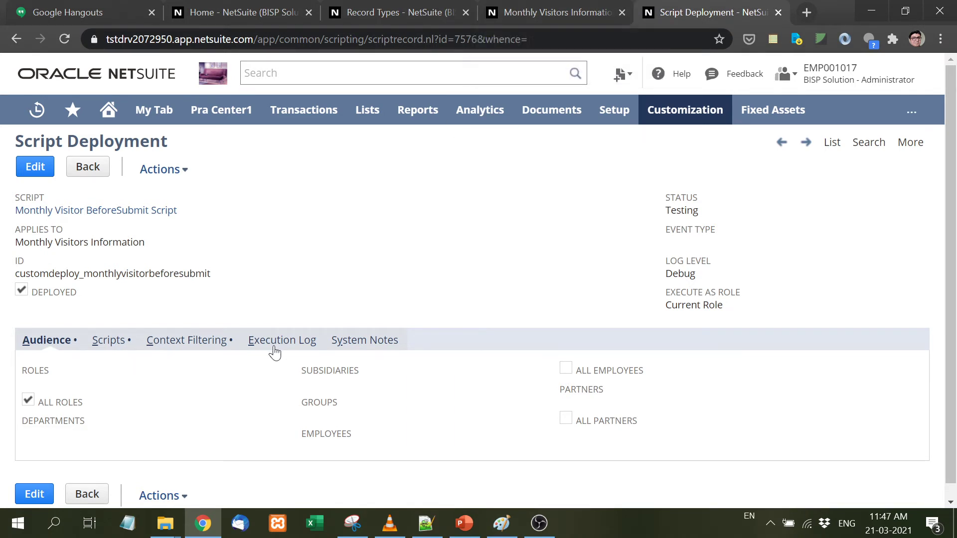
click(277, 341)
- Enter the record name, the visitor's name and purpose 'Internship in Company'
click(561, 16)
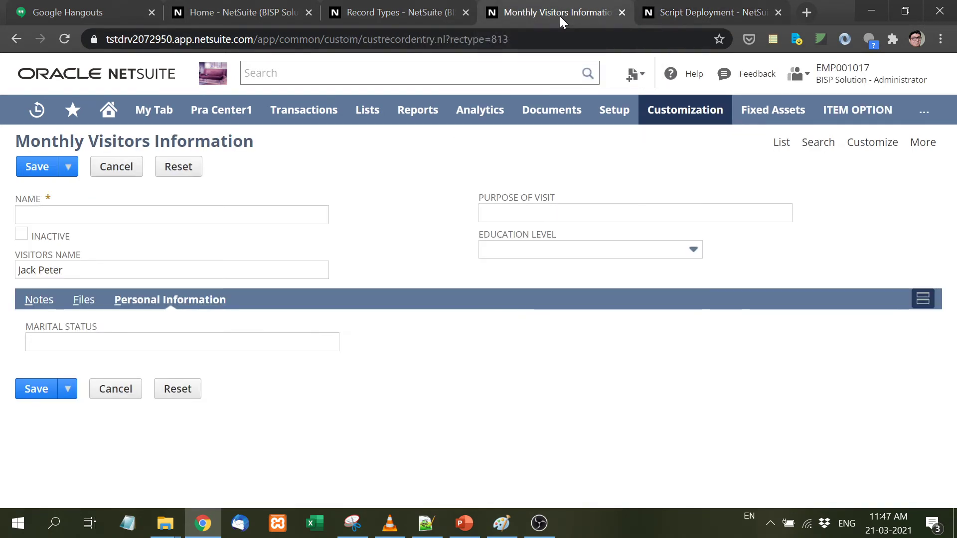
click(128, 208)
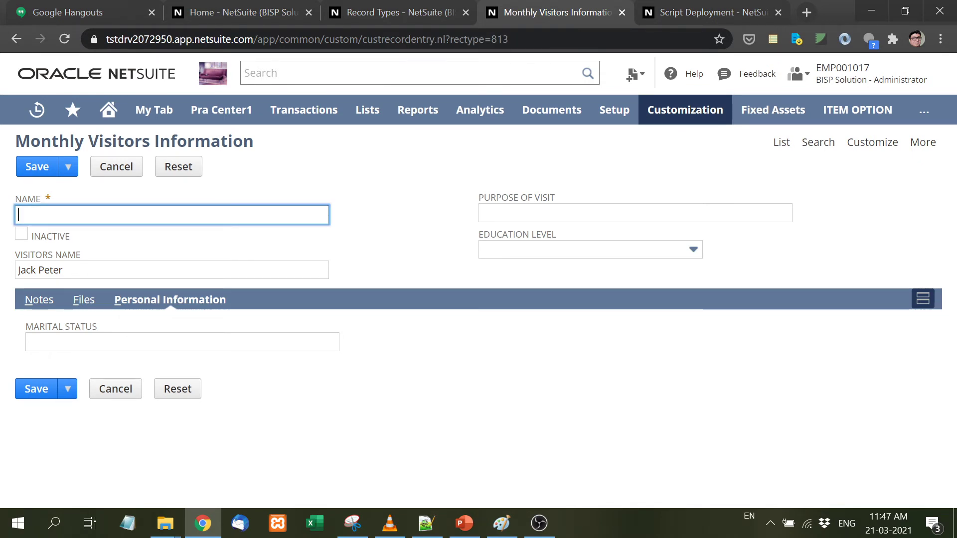
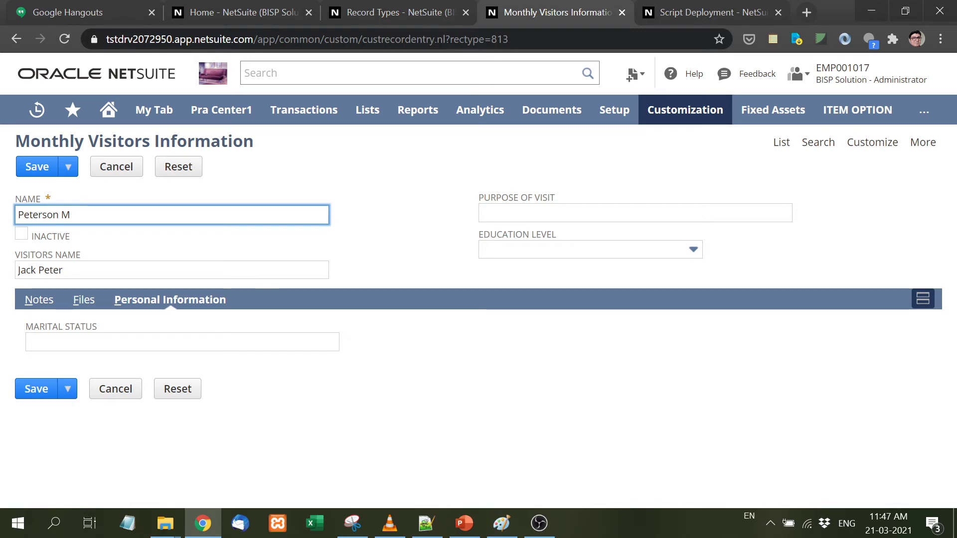
click(635, 212)
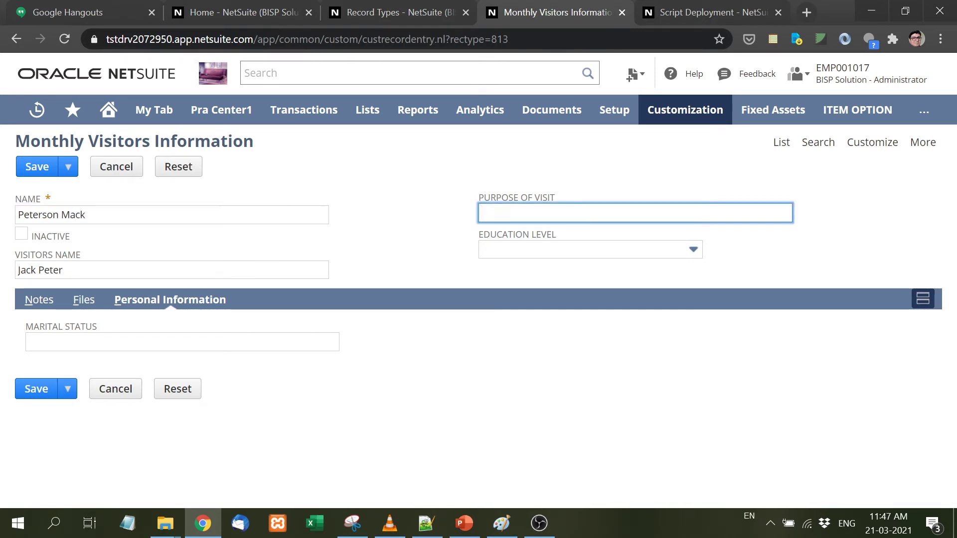
text(Inters)
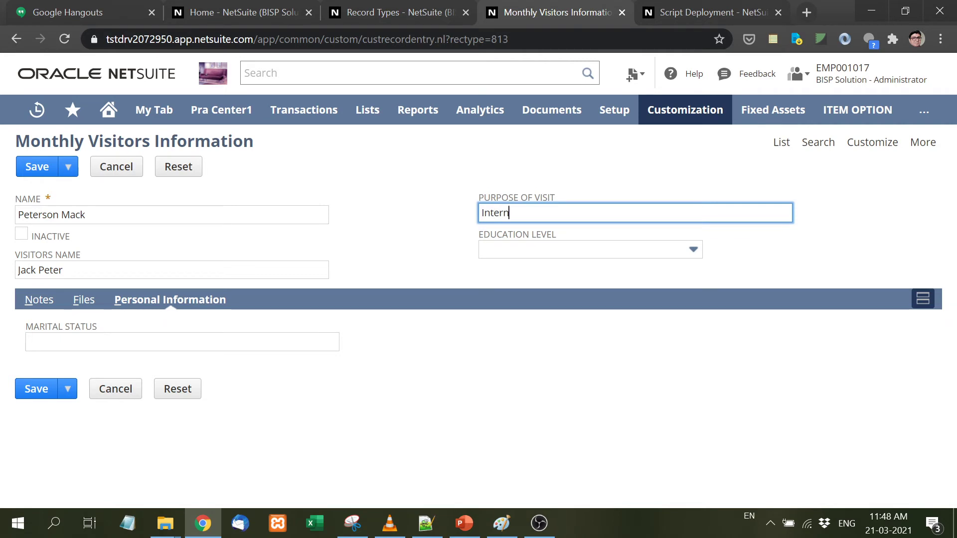
text(ship in Company)
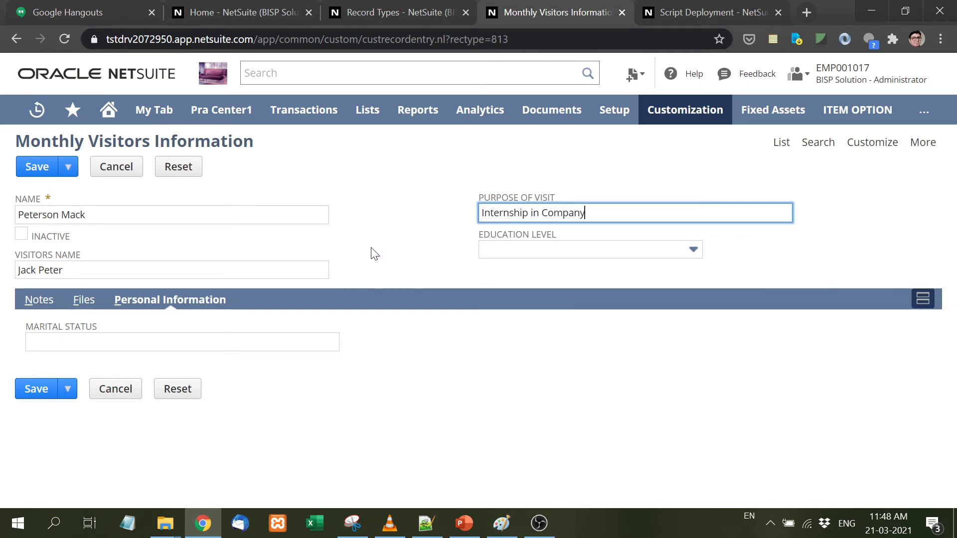
double_click(50, 270)
key(BackSpace)
key(BackSpace)
key(BackSpace)
key(BackSpace)
key(BackSpace)
key(BackSpace)
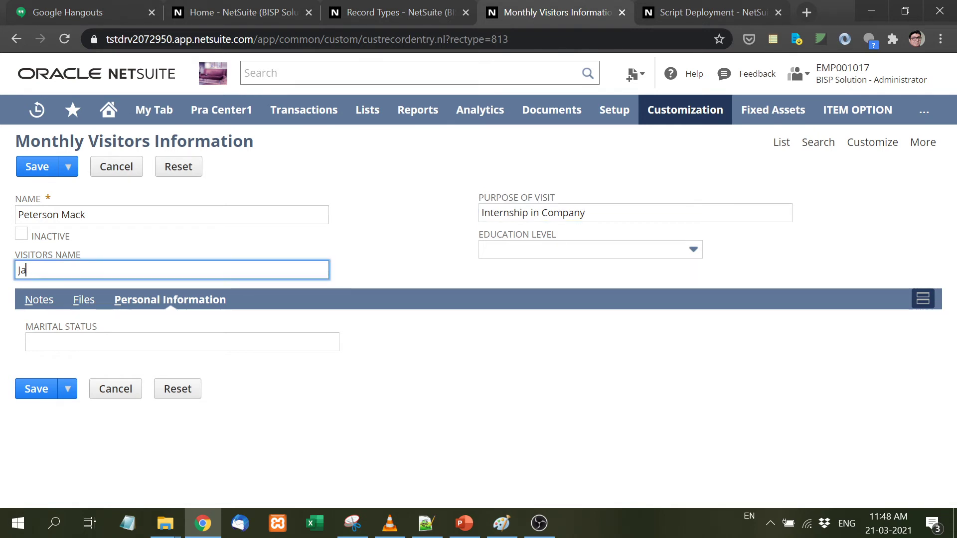
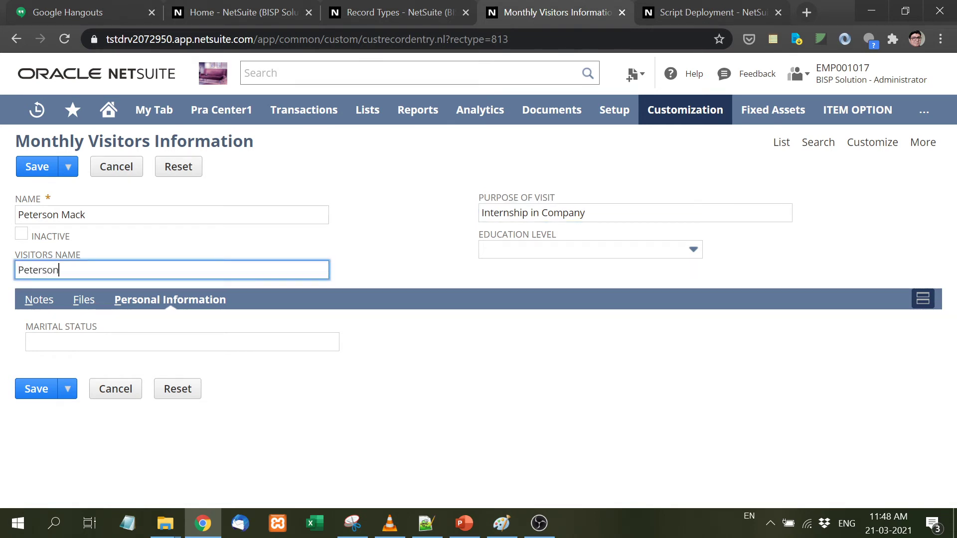
click(88, 215)
text(record)
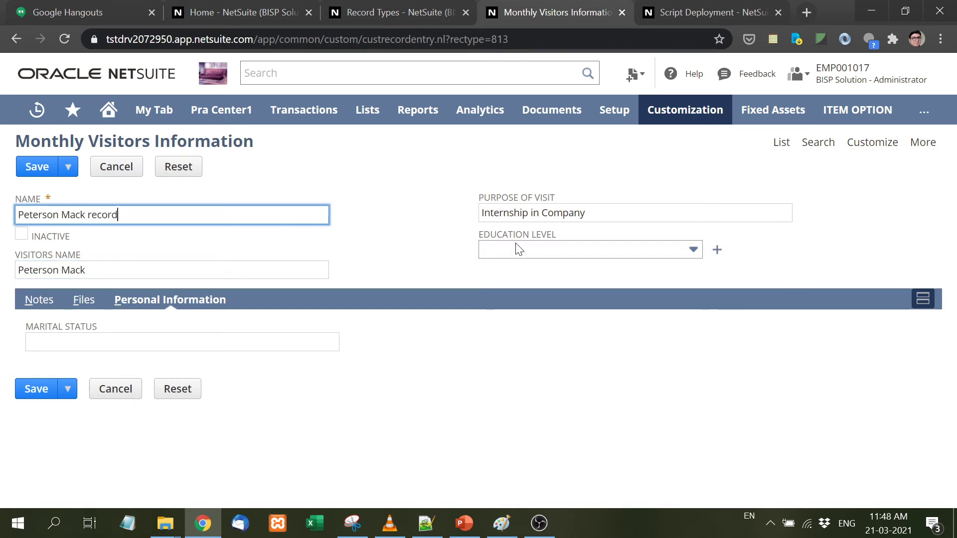
- Set education to Post Graduate, Marital Status to 'Married', and save the record
click(516, 249)
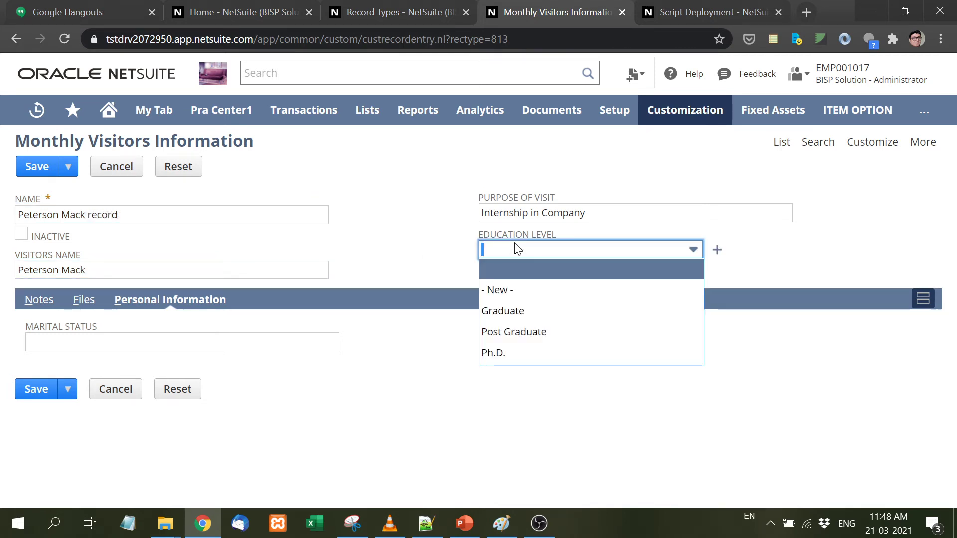
click(514, 332)
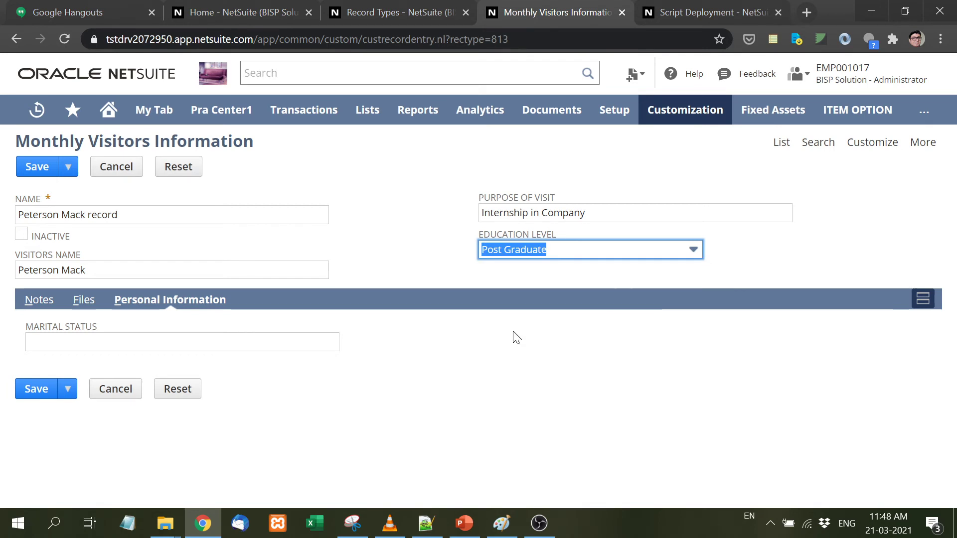
click(172, 311)
click(139, 349)
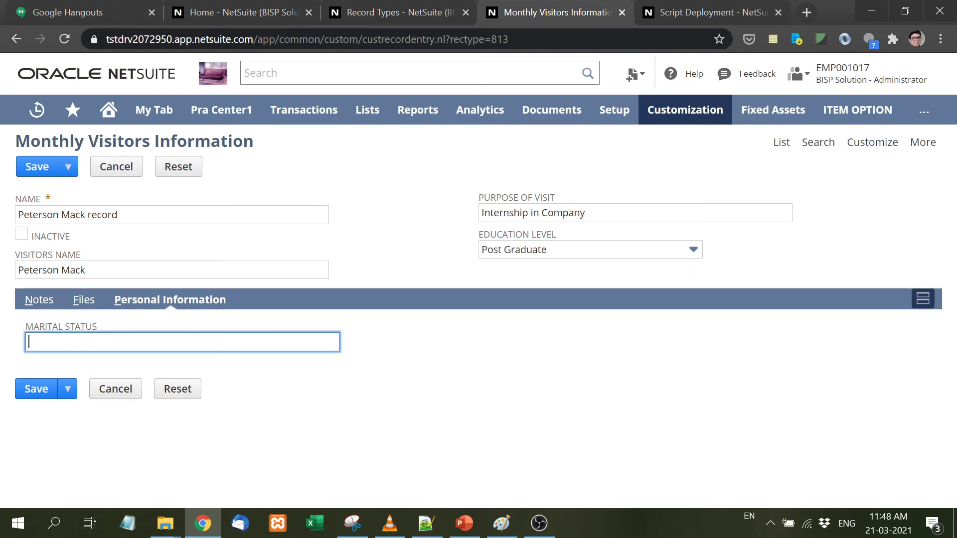
text(Married)
click(31, 392)
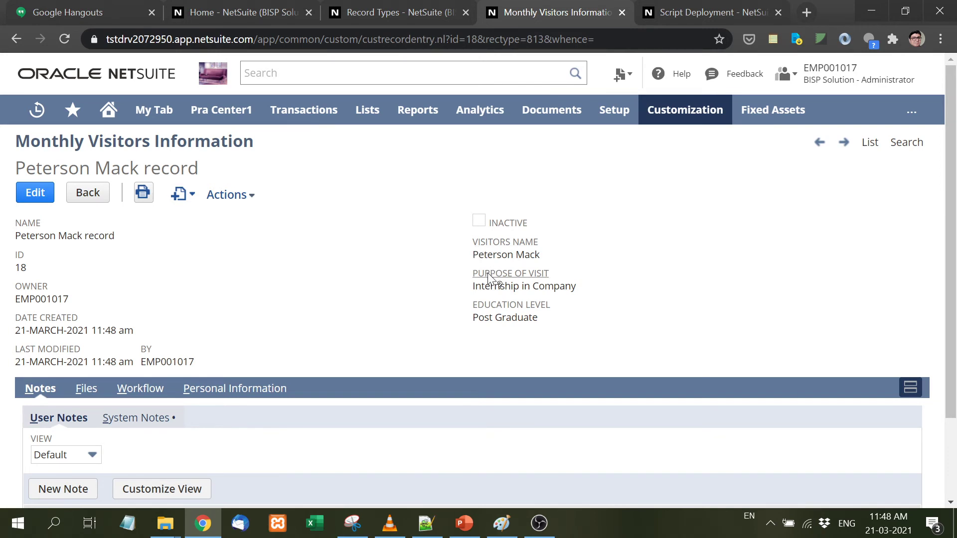
- Verify the saved record's Marital Status reads 'Bachelor', then switch to the script in Notepad++
click(245, 387)
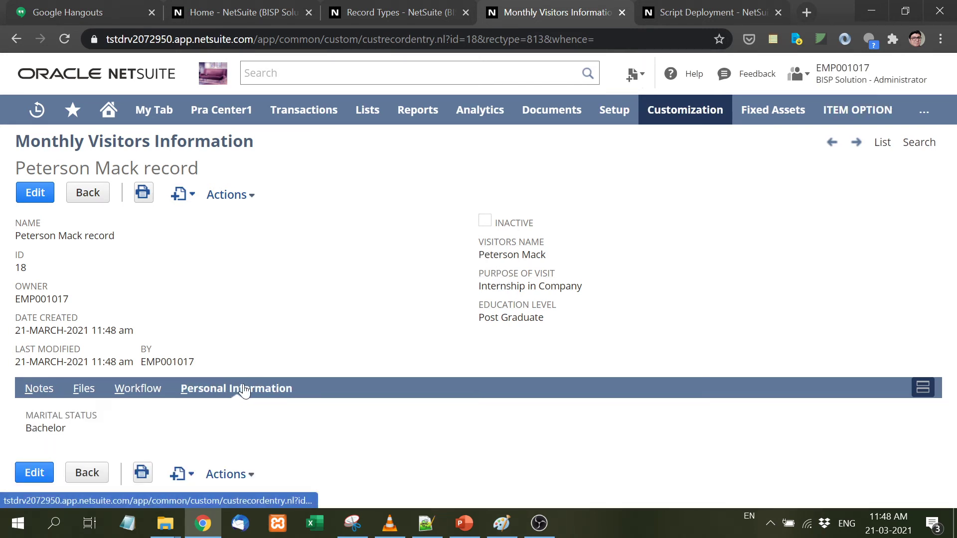
drag(68, 431, 26, 429)
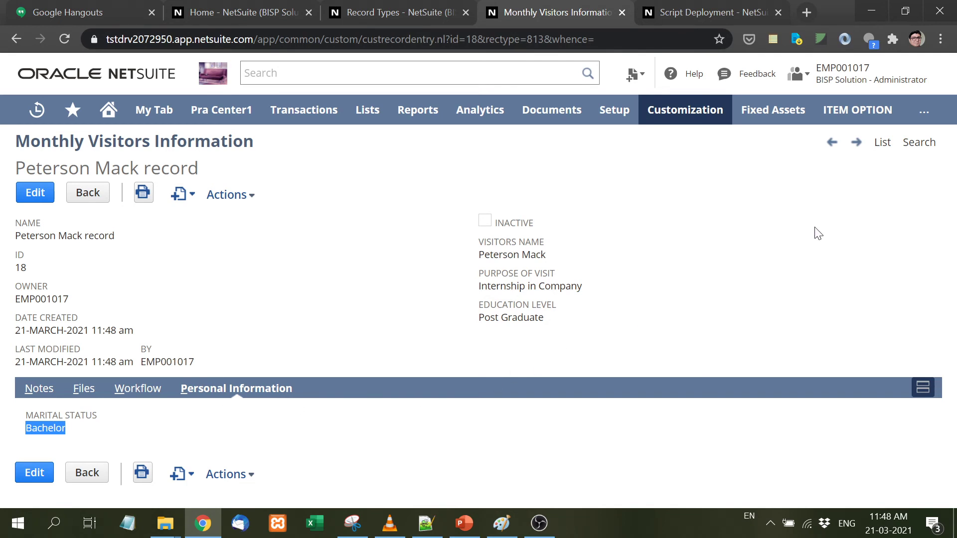
click(75, 434)
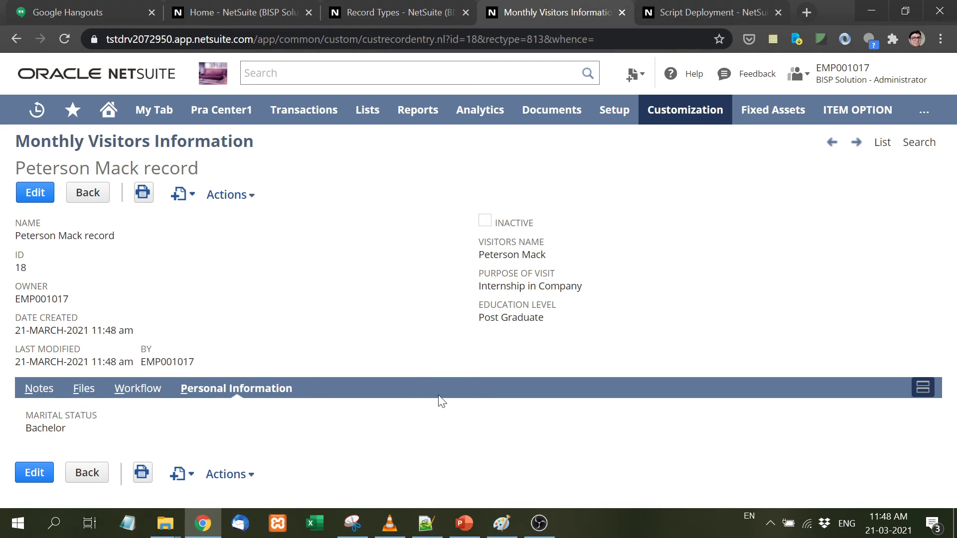
click(427, 526)
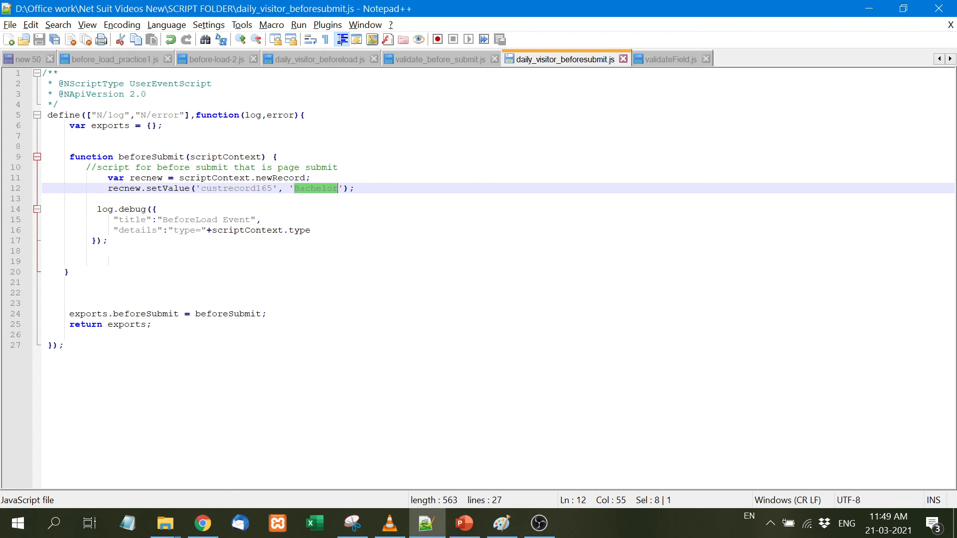
- Review line 12's setValue, then show PowerPoint slide 2 on the three server-side script types
click(173, 188)
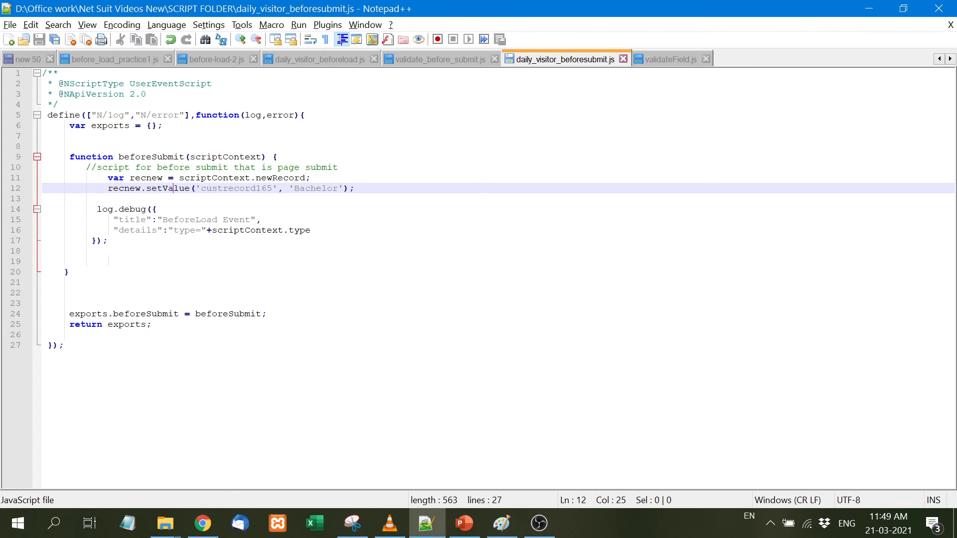
key(End)
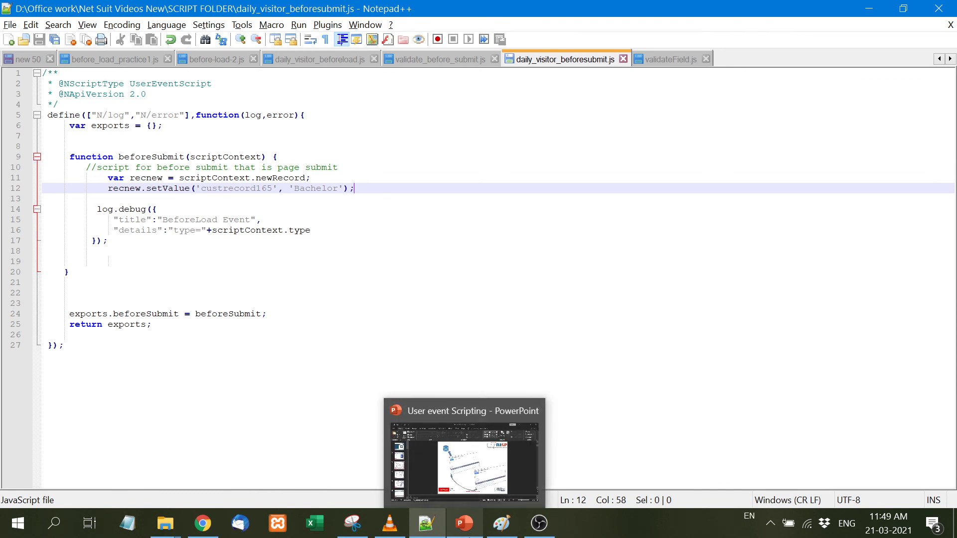
click(468, 533)
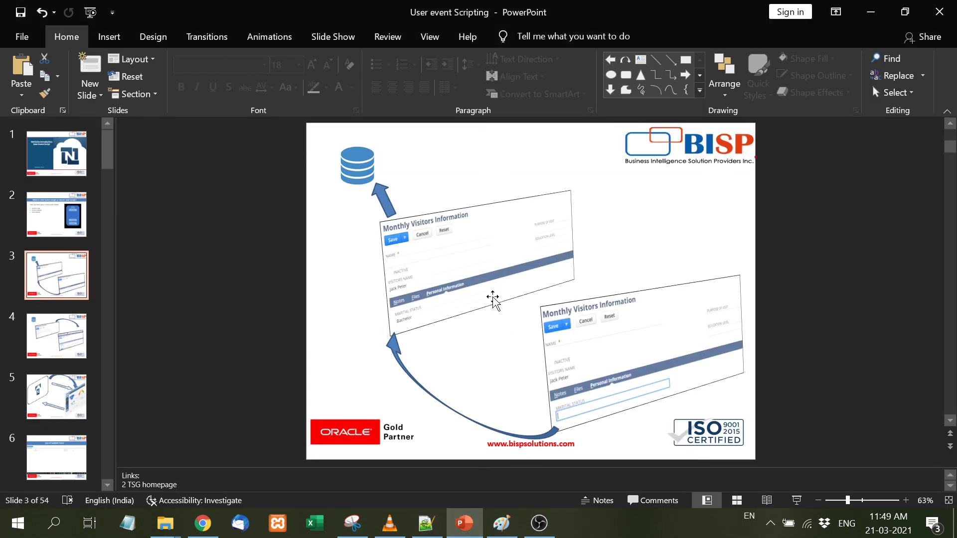
key(Page_Up)
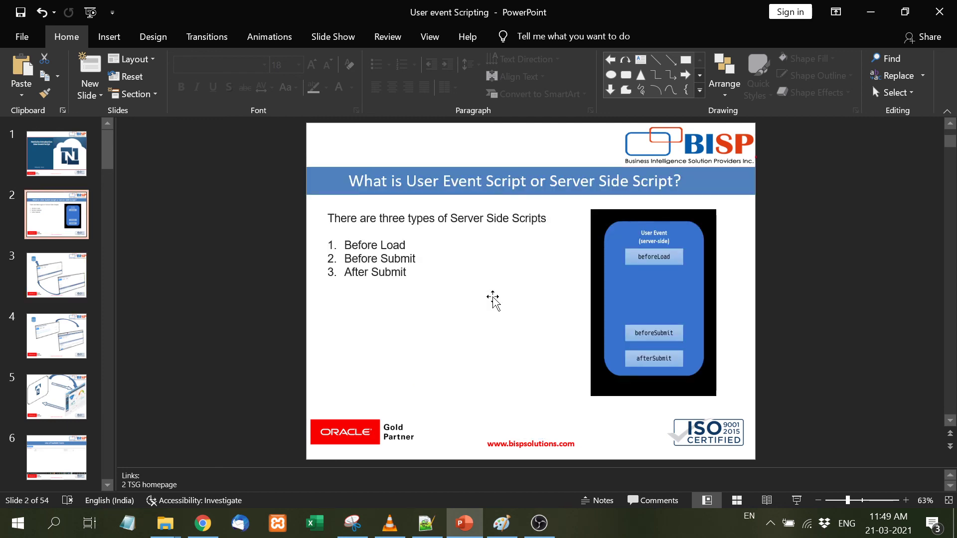